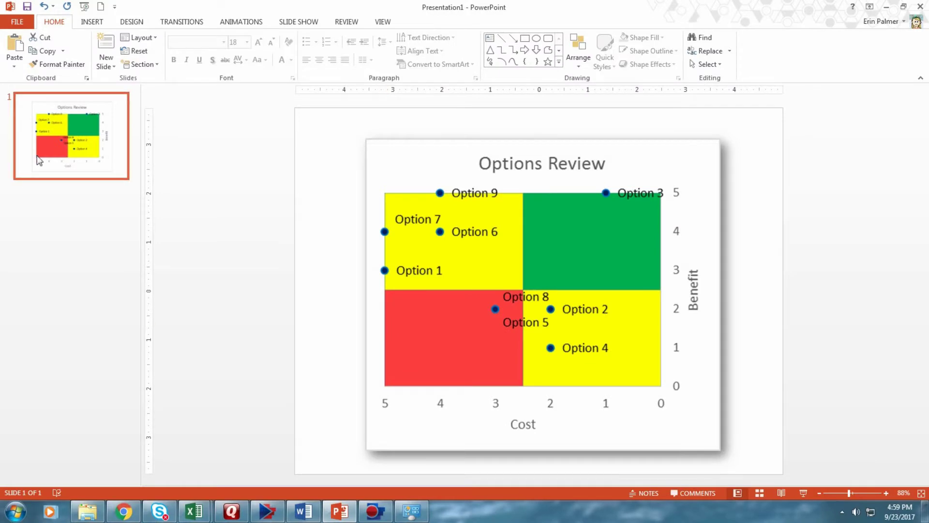
Add a blank second slide and keep the slide size at Standard (4:3).
left_click(107, 49)
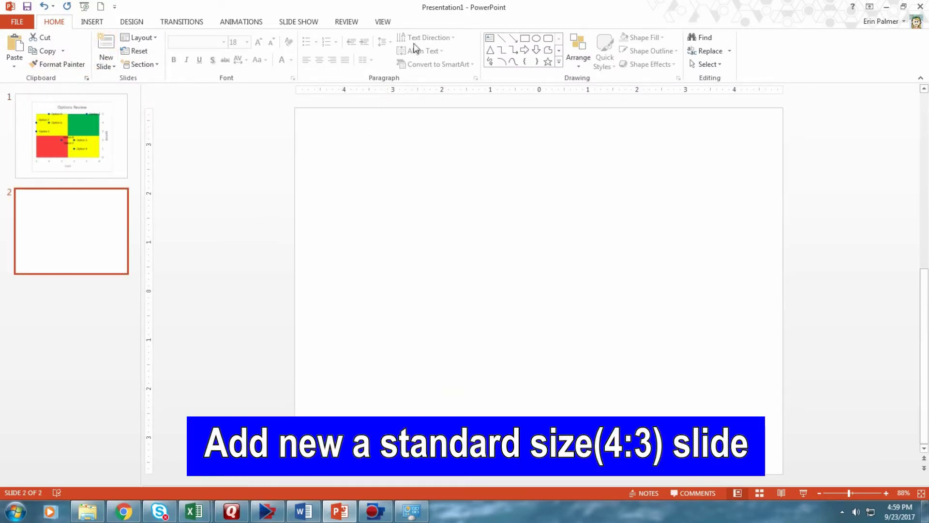
left_click(133, 23)
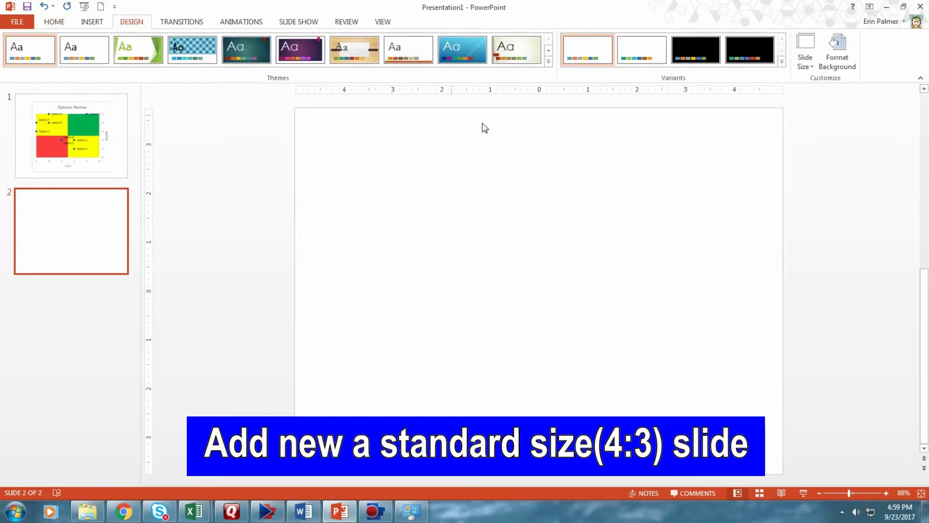
left_click(814, 69)
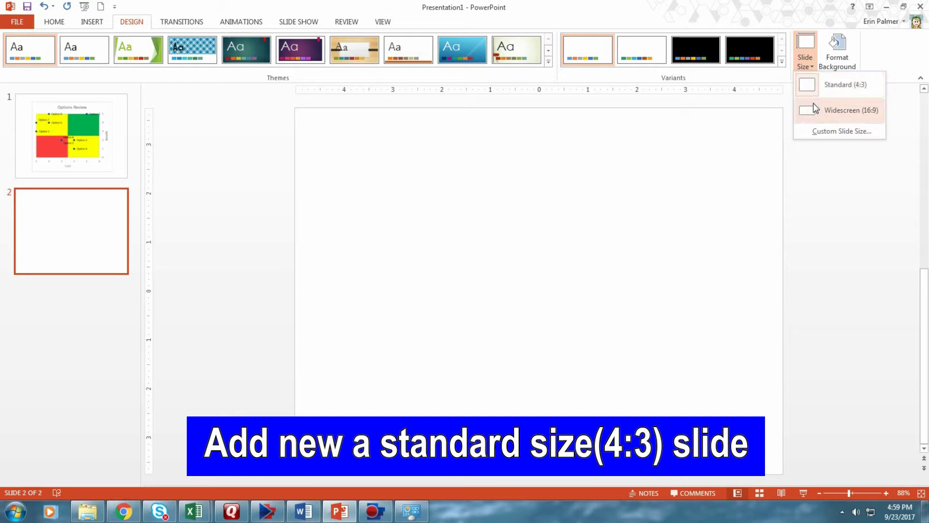
left_click(813, 87)
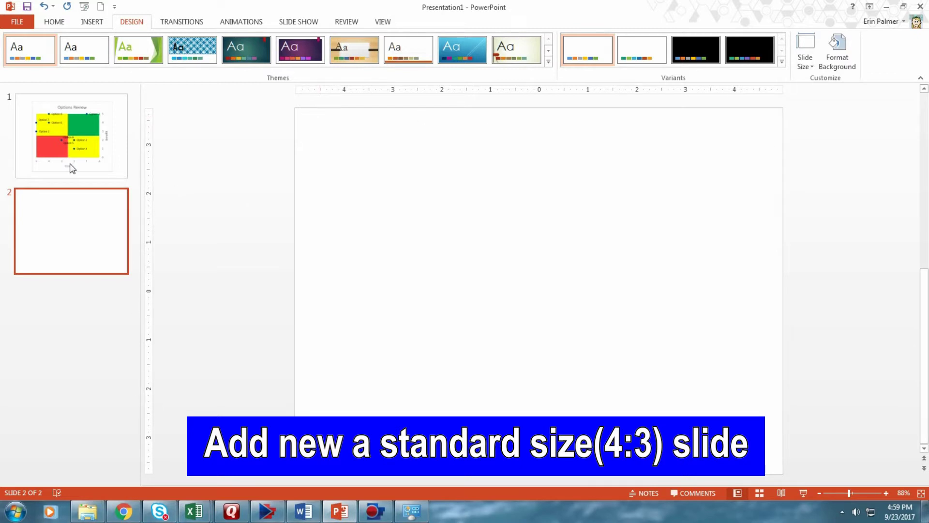
left_click(86, 23)
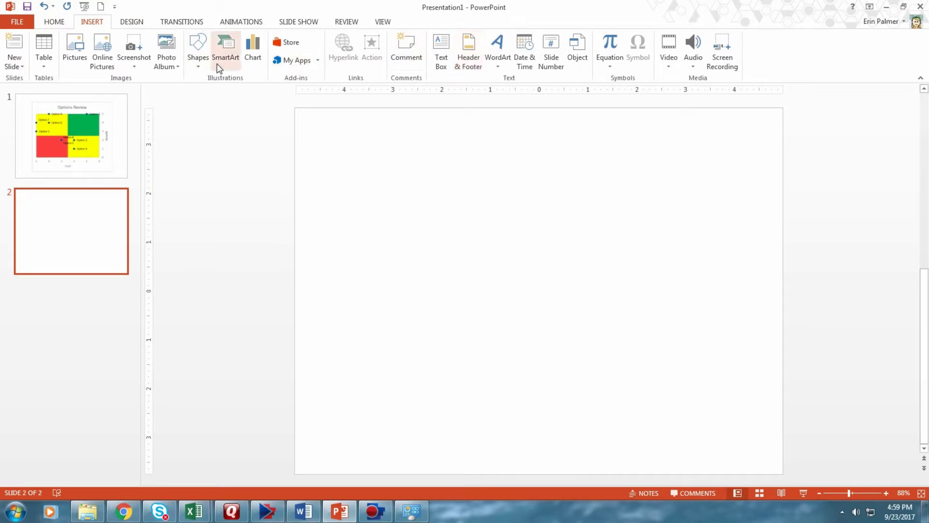
Draw a rectangle from the slide's top-left corner to its centre.
left_click(199, 62)
left_click(226, 92)
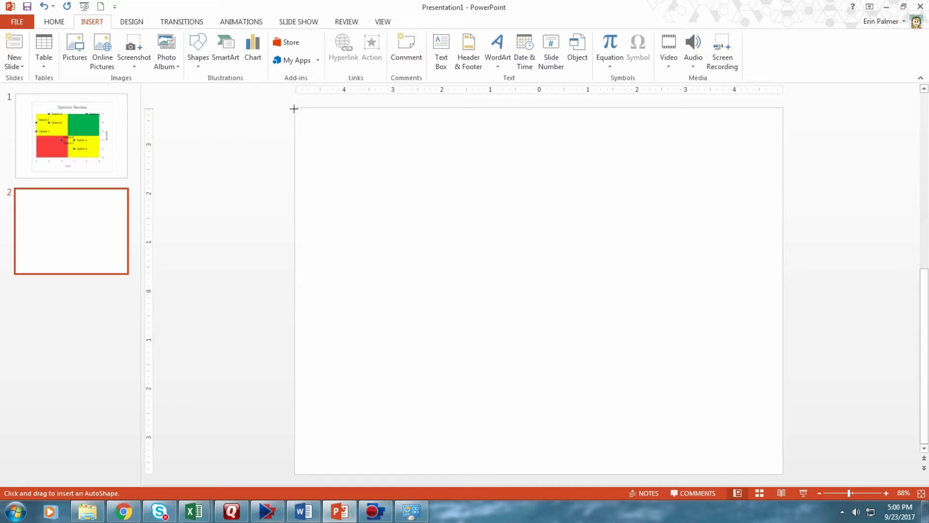
mouse_move(294, 108)
left_mouse_down()
mouse_move(330, 209)
mouse_move(492, 239)
mouse_move(537, 227)
mouse_move(538, 291)
left_mouse_up()
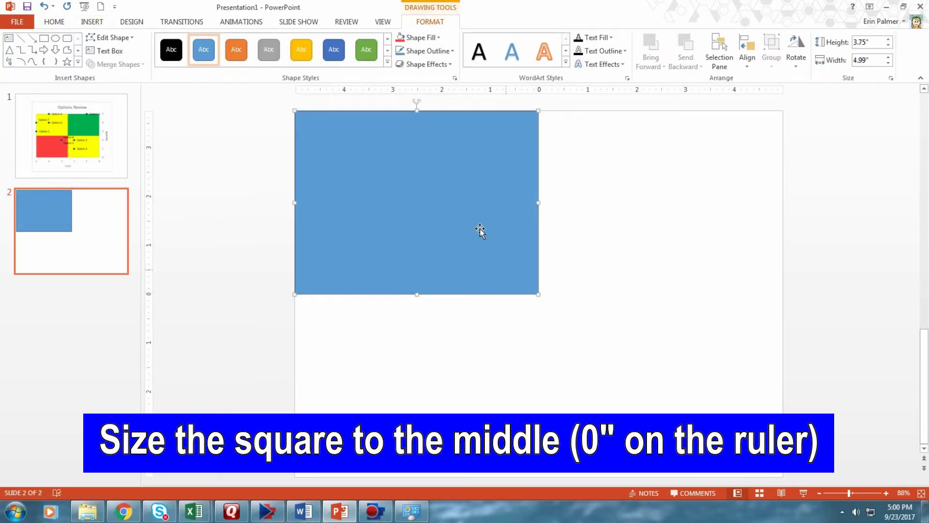
Copy and paste the rectangle three times to make four identical rectangles.
right_click(468, 207)
left_click(495, 229)
right_click(604, 174)
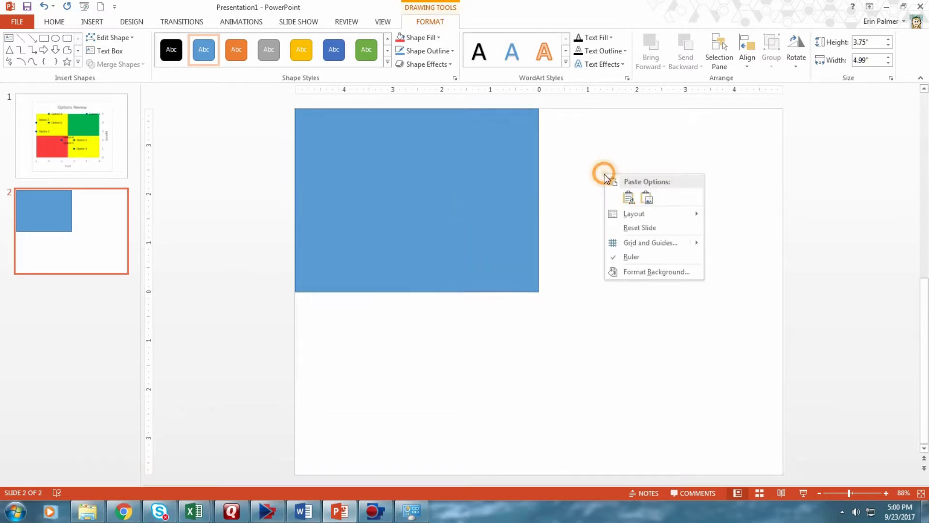
left_click(620, 201)
right_click(507, 203)
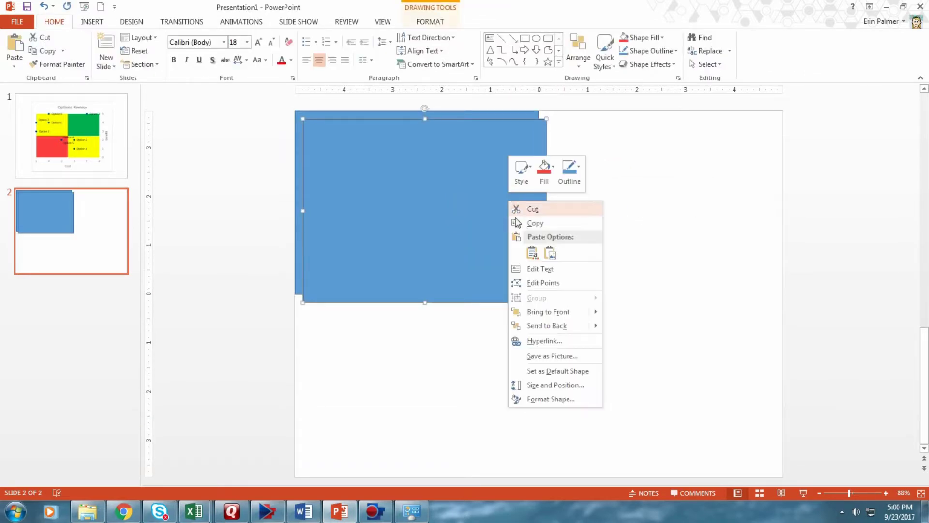
left_click(533, 222)
right_click(500, 222)
left_click(525, 273)
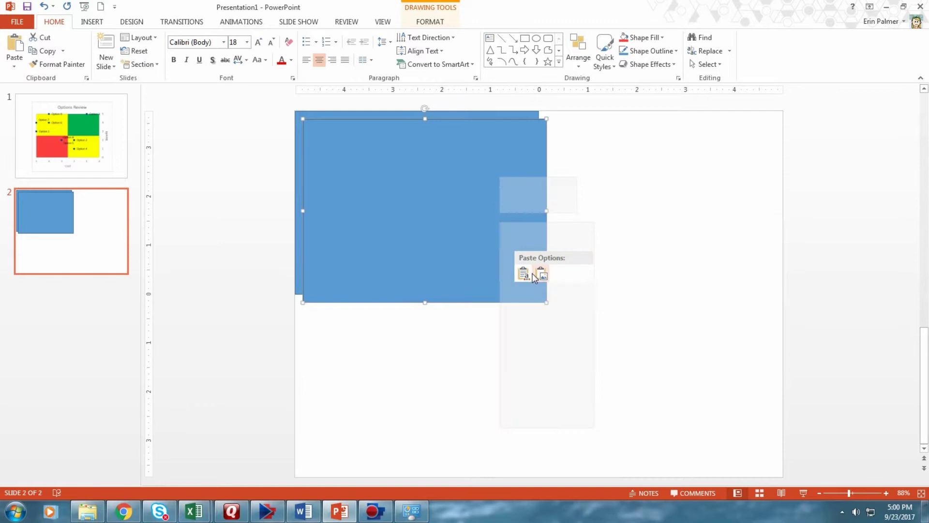
right_click(460, 218)
left_click(477, 243)
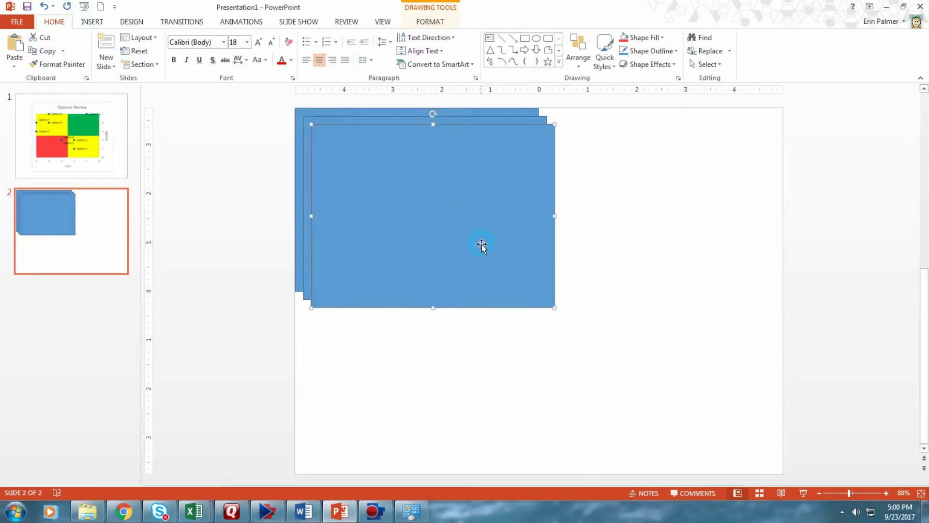
right_click(477, 283)
left_click(501, 333)
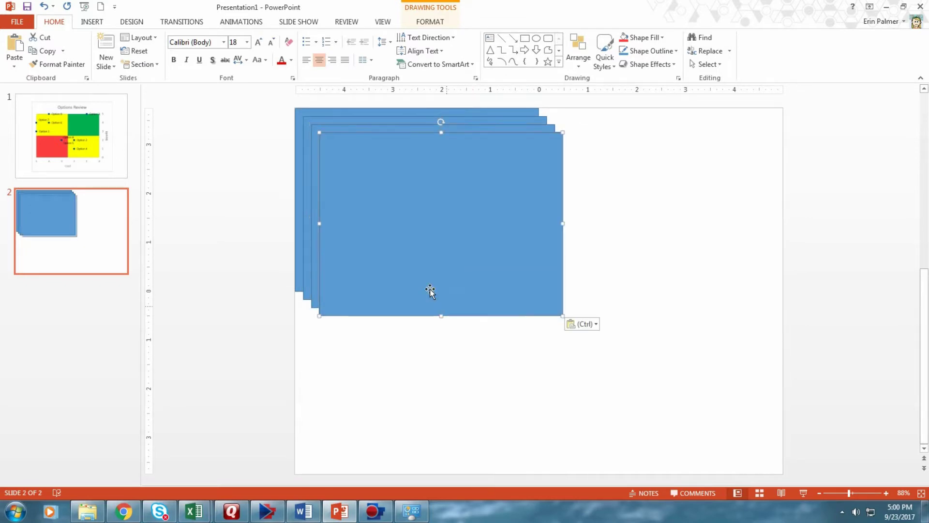
Move the copies into the top-right, lower-left and lower-right quadrants.
left_click_drag(456, 234, 624, 216)
left_click_drag(348, 250, 327, 408)
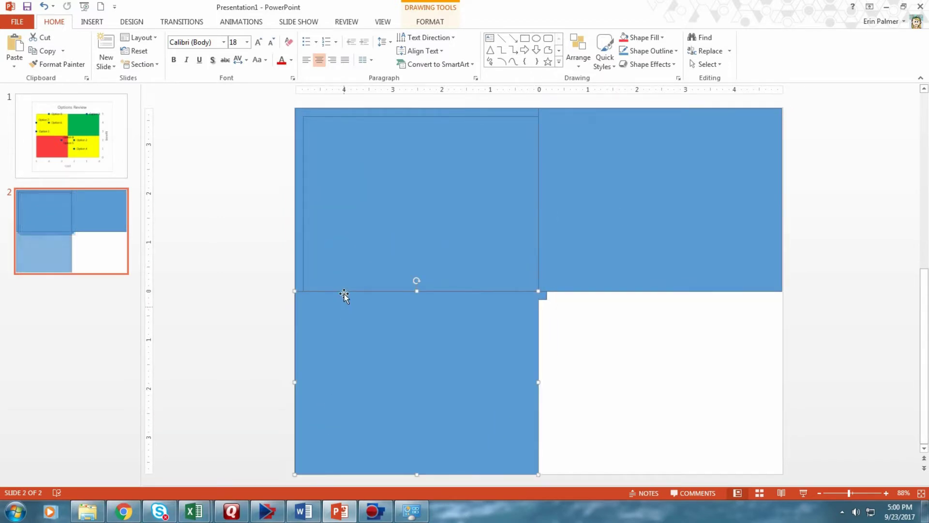
left_click_drag(349, 223, 603, 390)
Fill the top-right rectangle green and the top-left rectangle yellow.
left_click(586, 218)
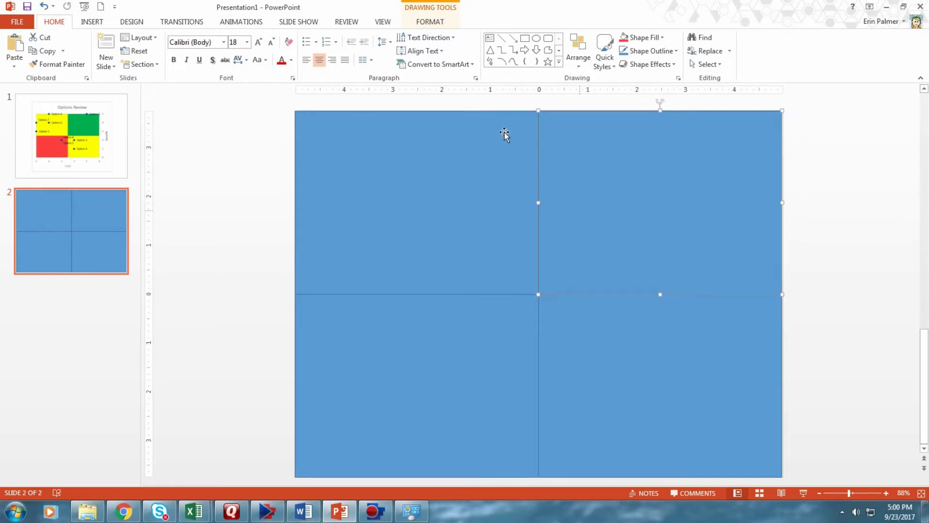
left_click(663, 38)
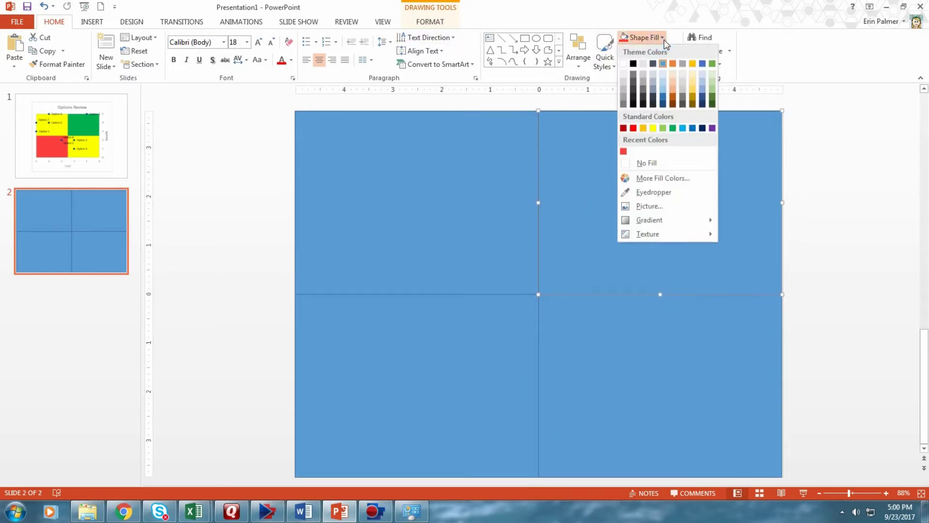
left_click(672, 128)
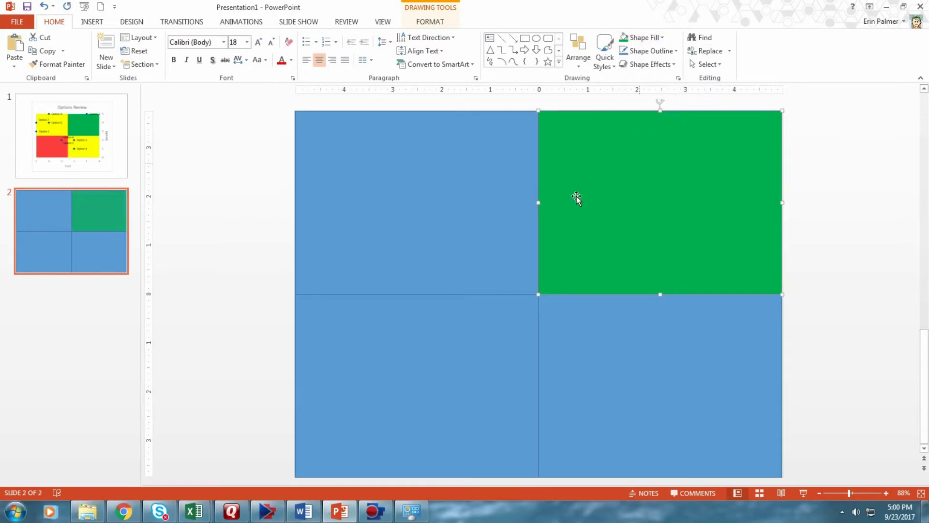
left_click(487, 214)
left_click(663, 38)
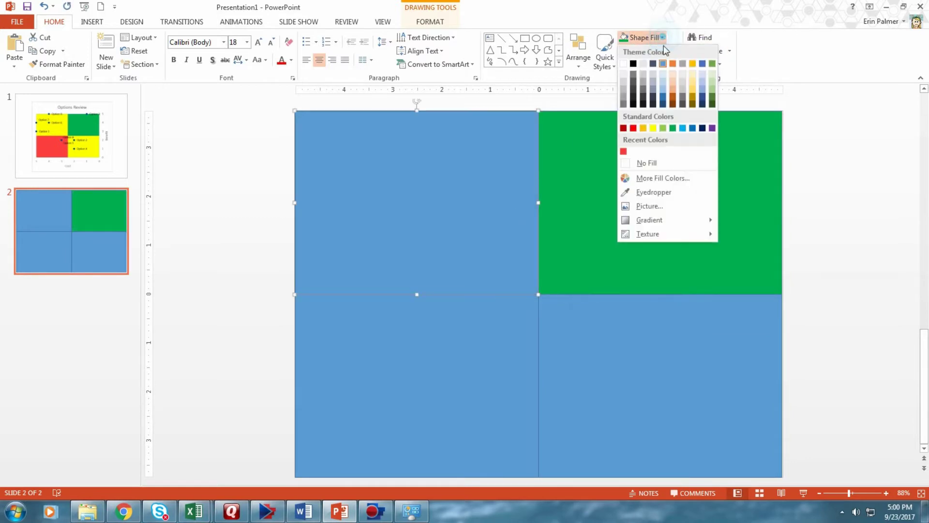
left_click(652, 126)
Fill the bottom-right rectangle yellow and the bottom-left rectangle red.
left_click(607, 361)
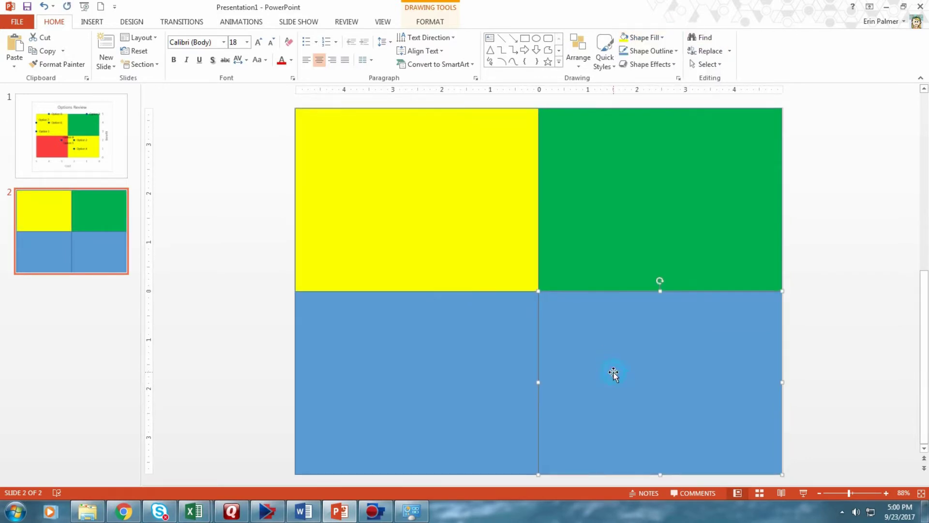
left_click(648, 39)
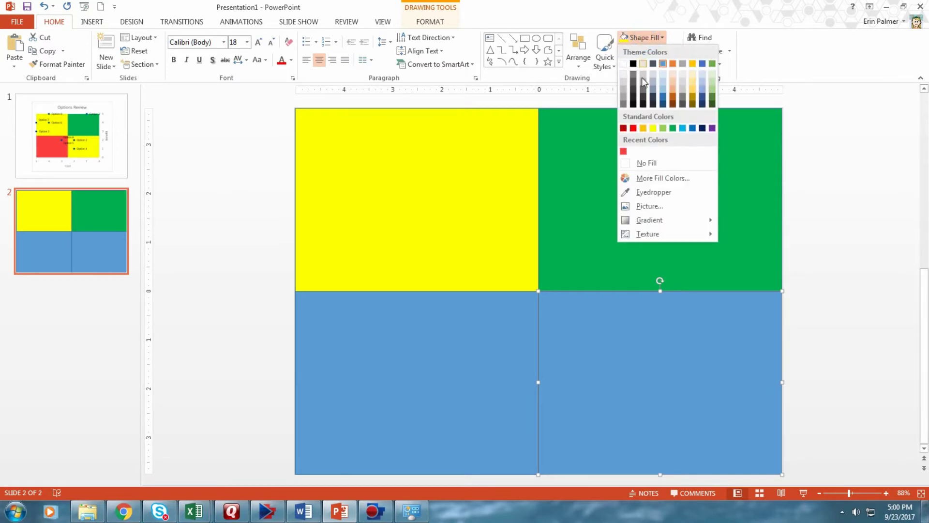
left_click(653, 128)
left_click(508, 345)
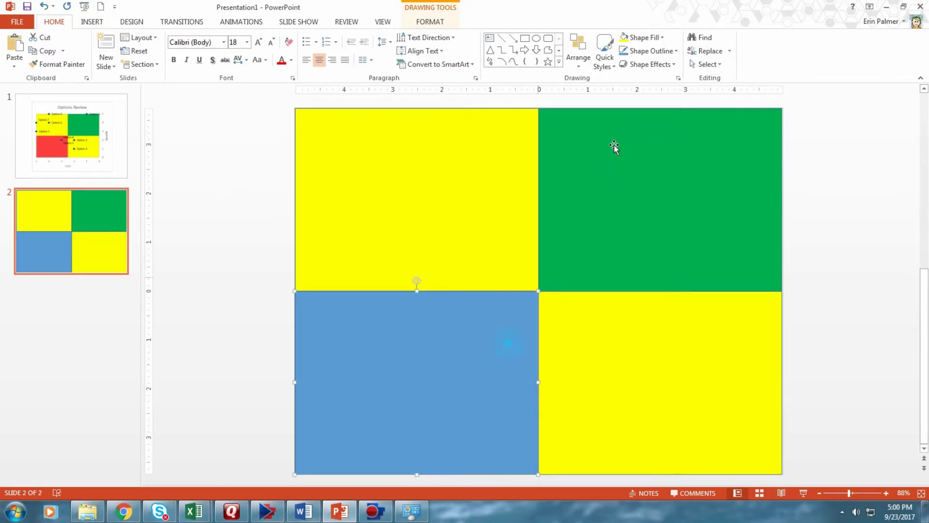
left_click(648, 37)
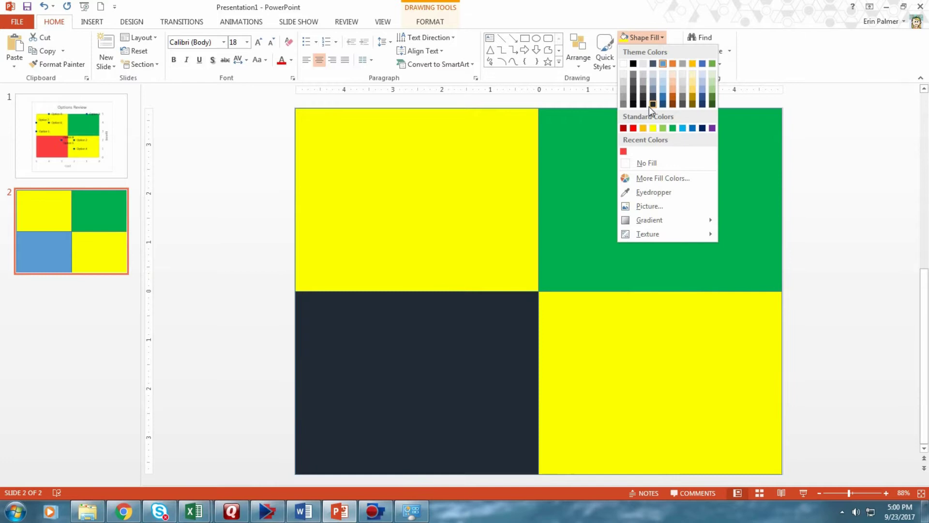
left_click(624, 152)
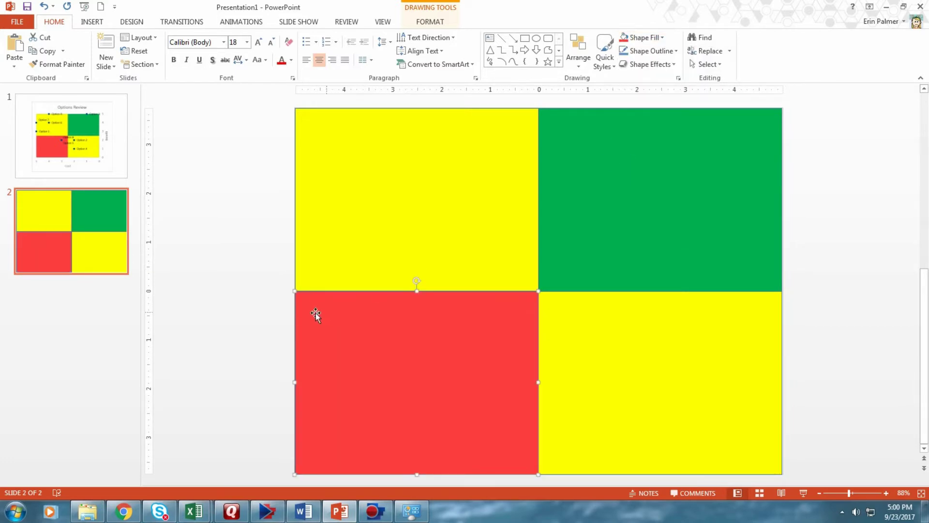
left_click(280, 315)
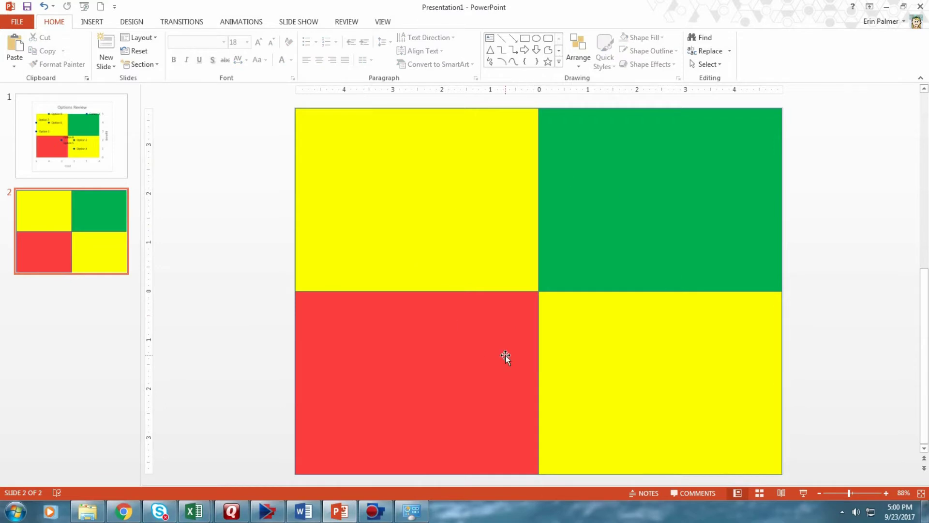
Start Save As to the Desktop with the file name Background.
left_click(23, 21)
left_click(34, 136)
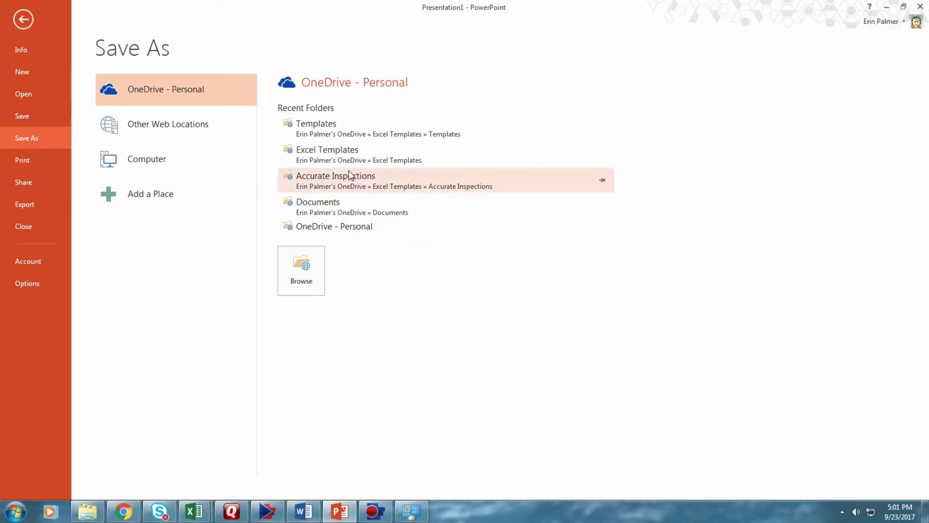
left_click(304, 267)
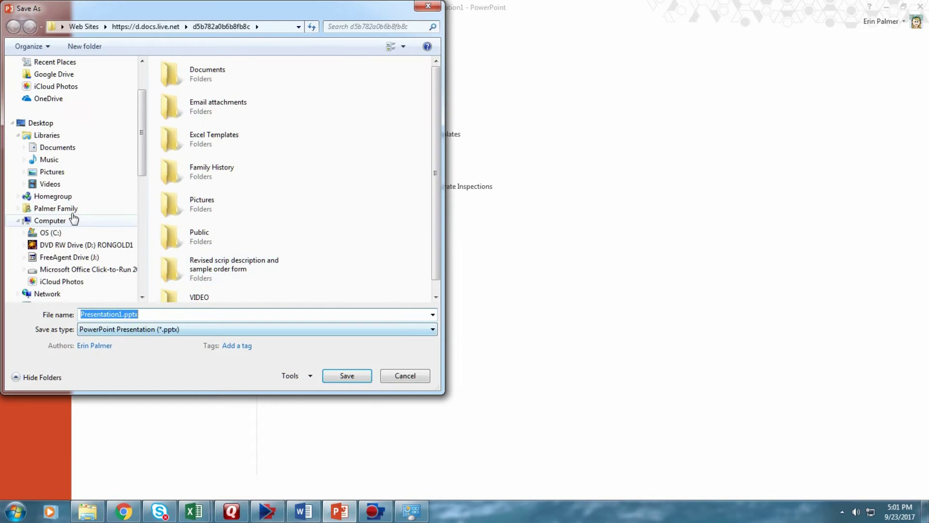
left_click(48, 125)
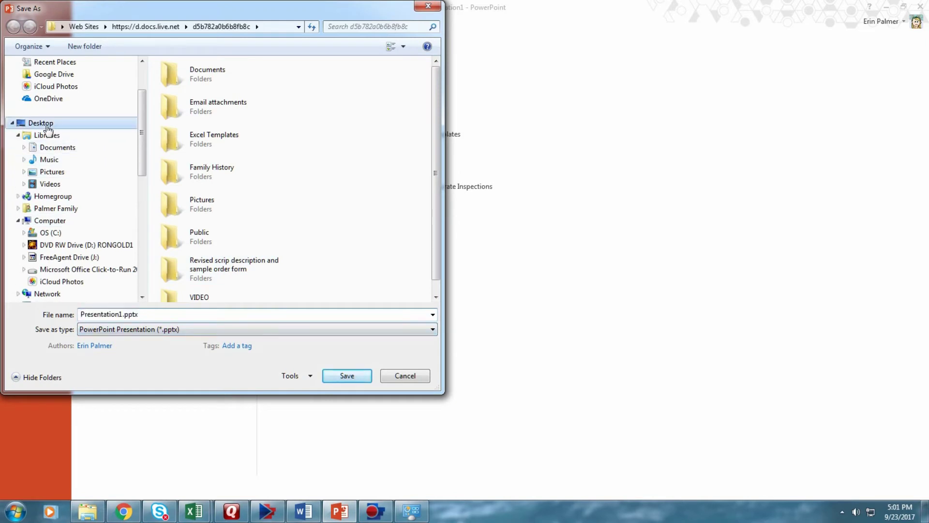
double_click(122, 315)
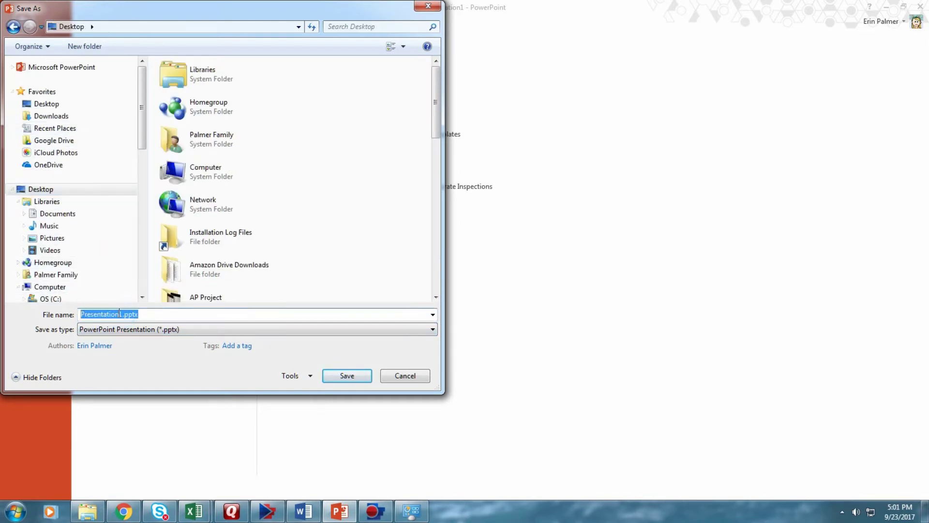
left_click_drag(120, 314, 65, 318)
type("Background")
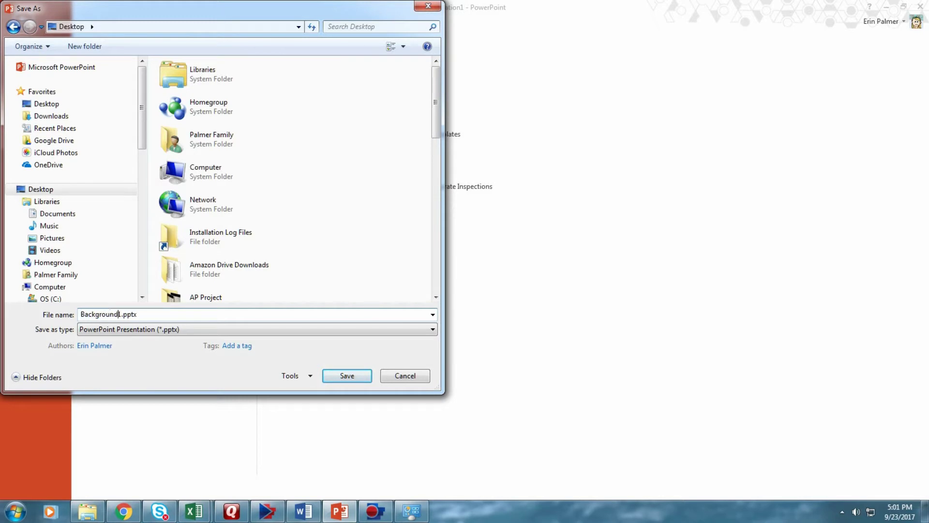
Save as GIF, replacing the existing Background.gif, exporting just the current slide.
left_click(432, 330)
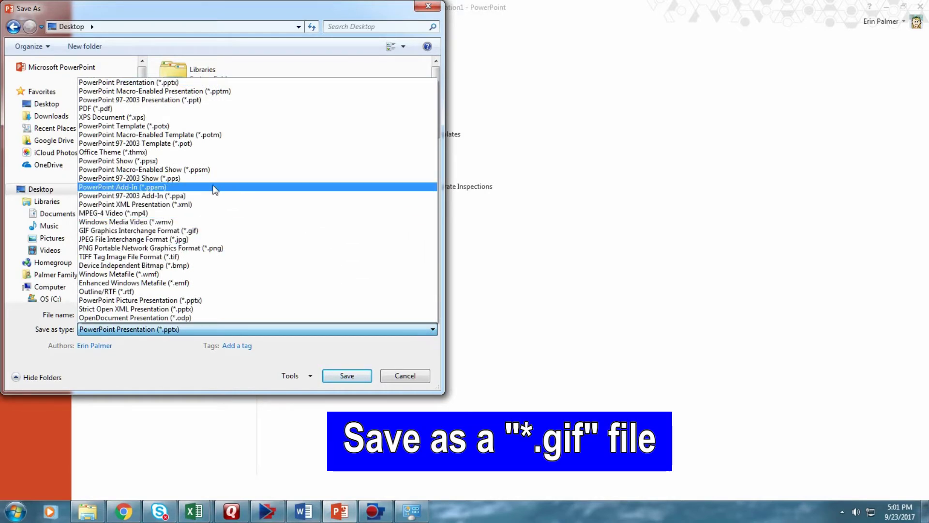
left_click(204, 231)
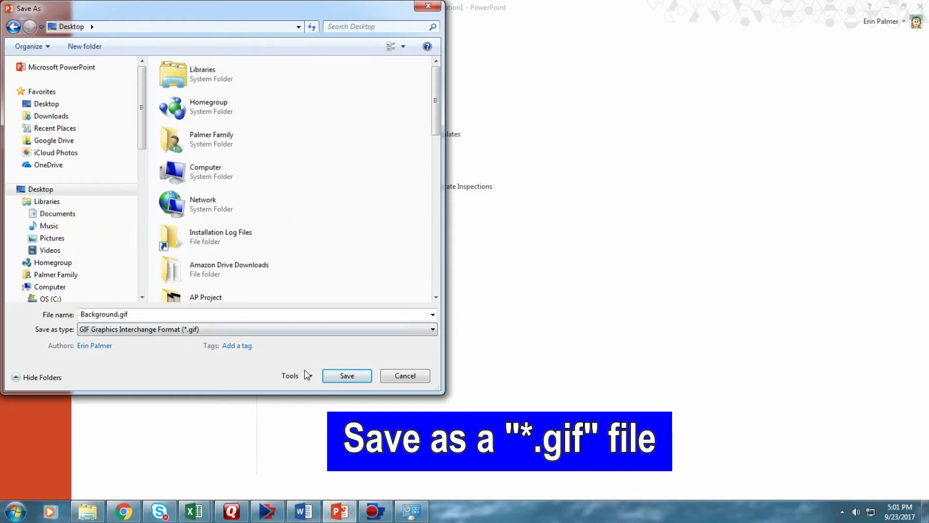
left_click(355, 380)
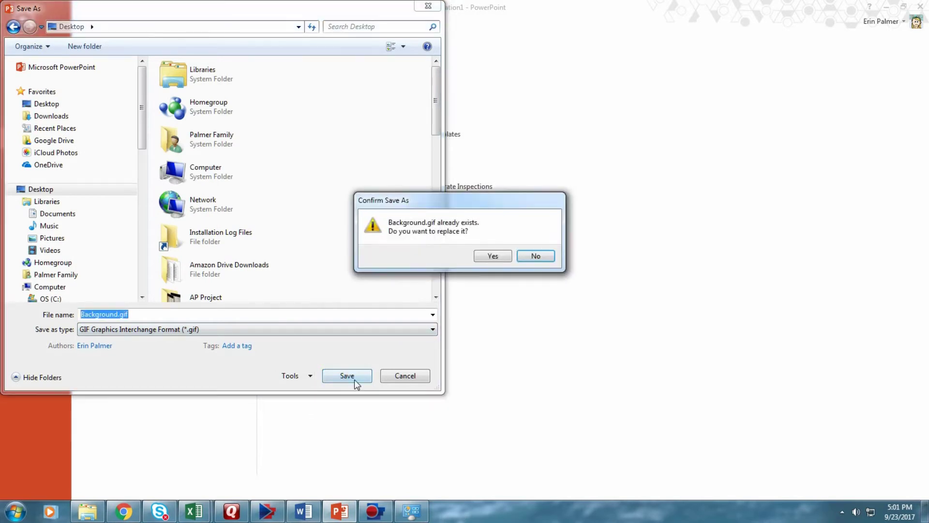
left_click(493, 257)
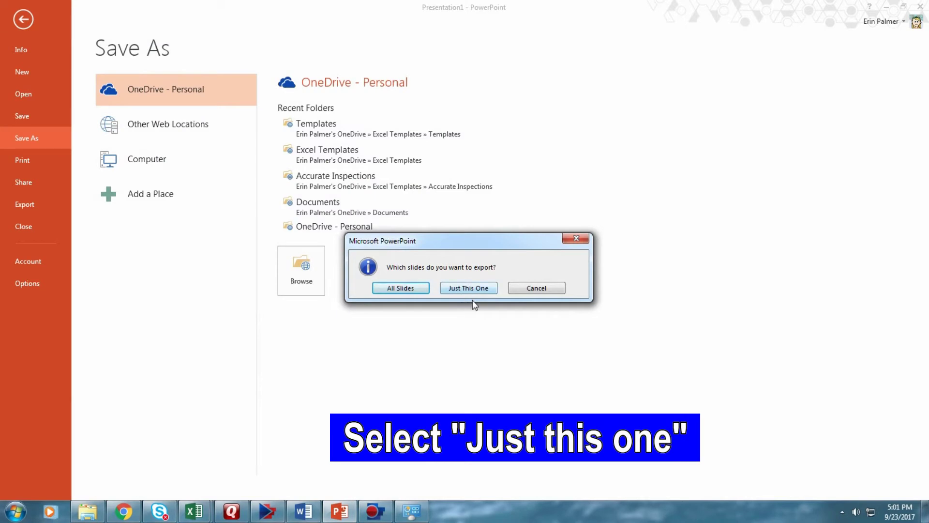
left_click(476, 289)
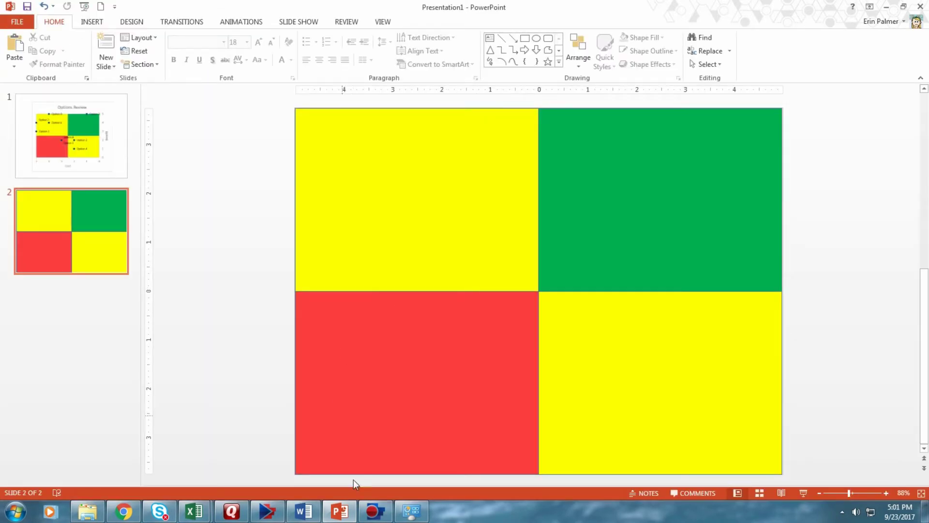
Switch to the Excel workbook and select the options table A2:C11.
mouse_move(201, 514)
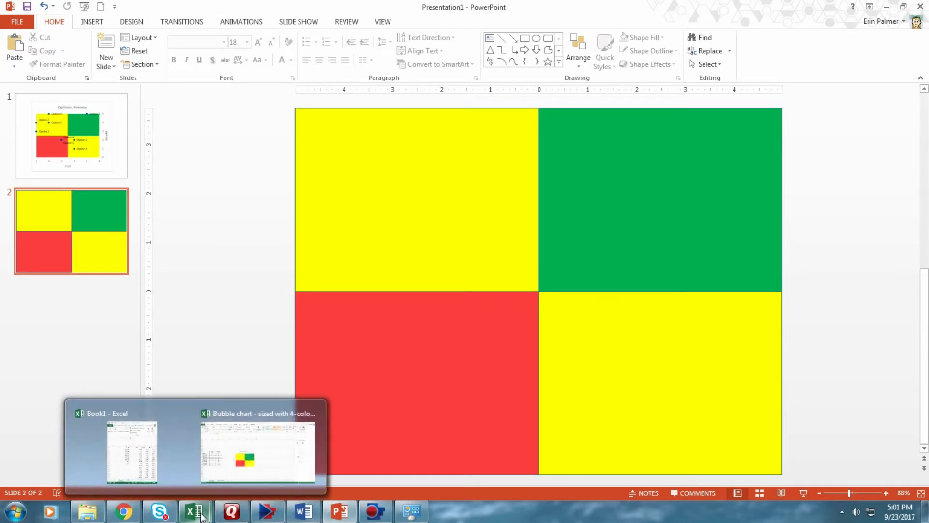
left_click(132, 450)
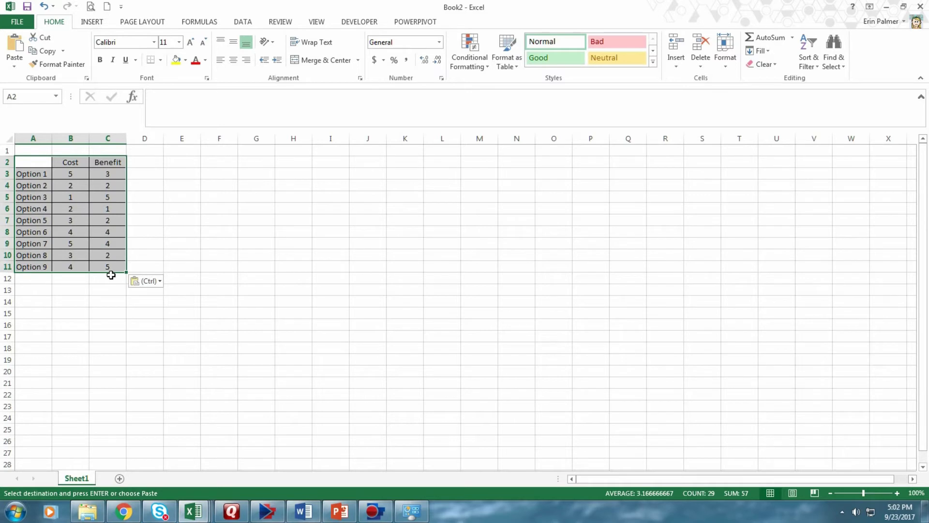
left_click(97, 300)
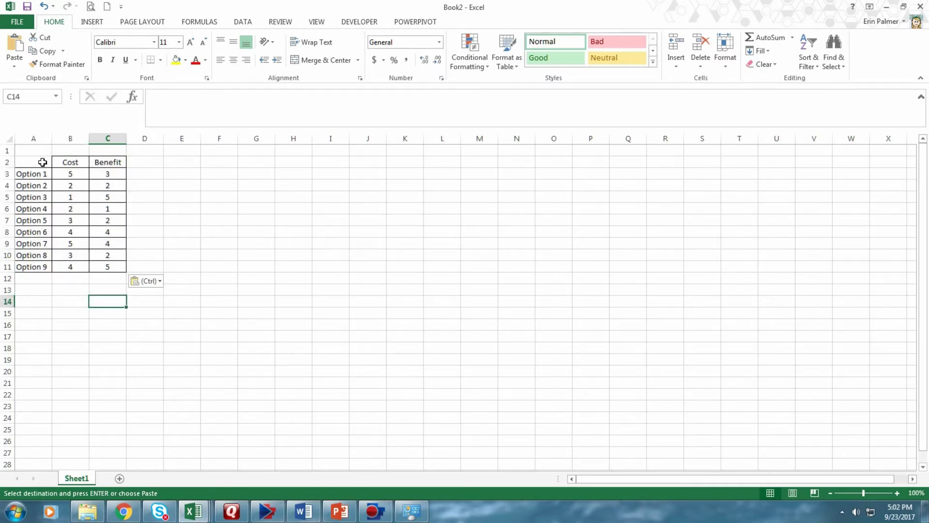
left_click_drag(43, 163, 108, 265)
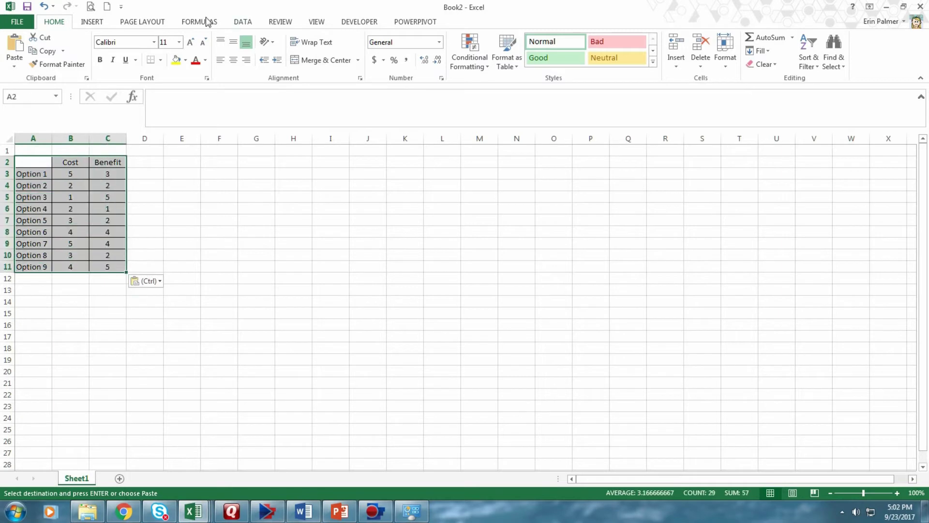
left_click(104, 23)
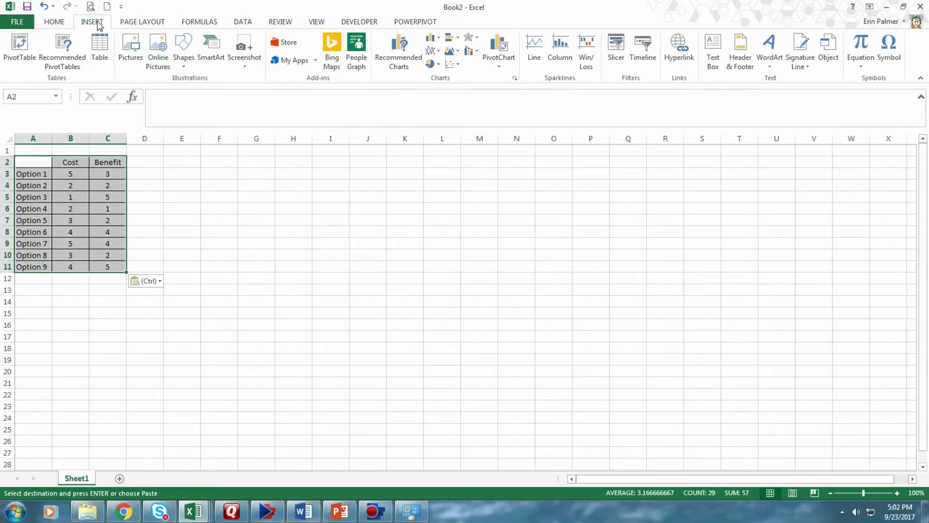
Insert a markers-only scatter chart and move it up beside the table.
left_click(455, 65)
left_click(461, 102)
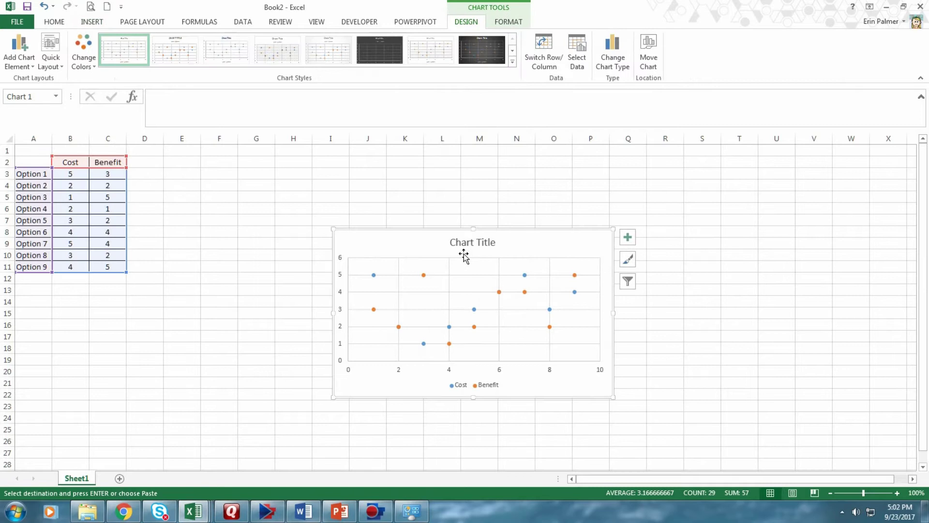
left_click(420, 236)
left_click_drag(420, 236, 334, 164)
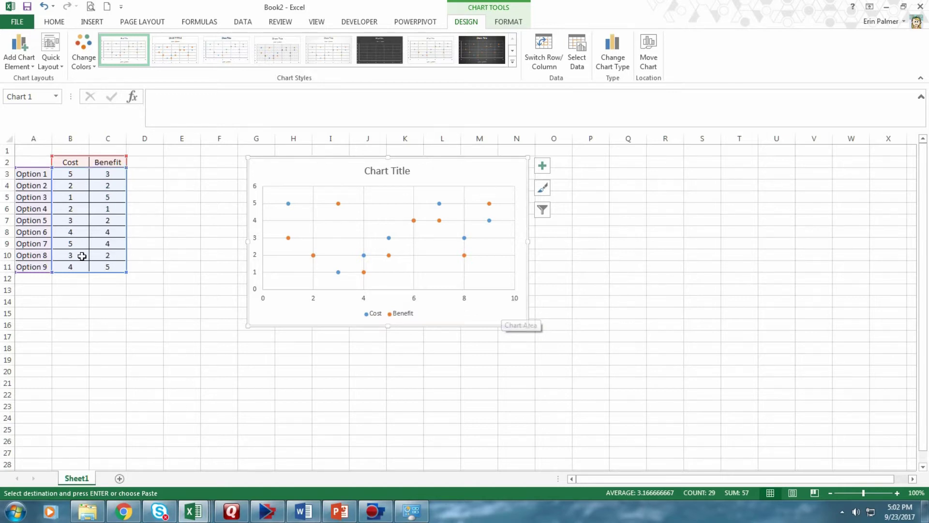
Select the Benefit series, the plot area, then the whole chart.
left_click(433, 341)
left_click(463, 257)
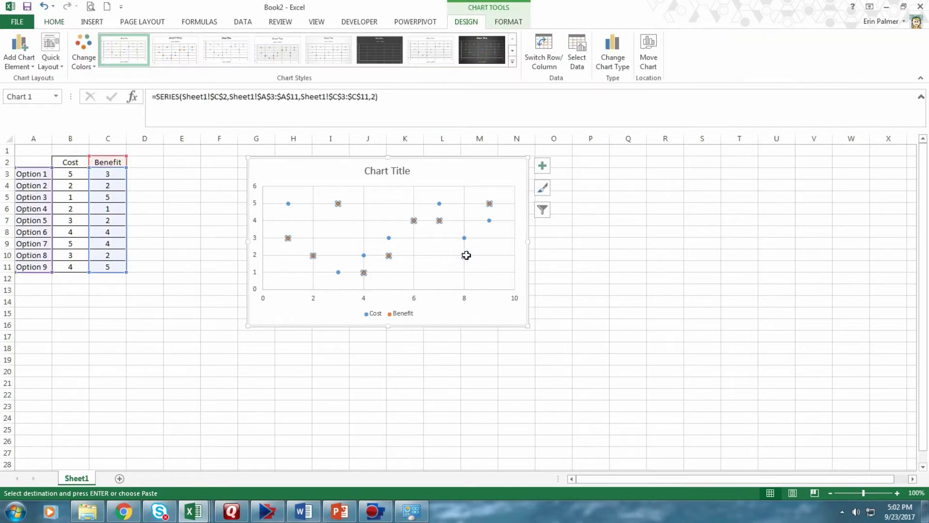
left_click(467, 260)
mouse_move(468, 260)
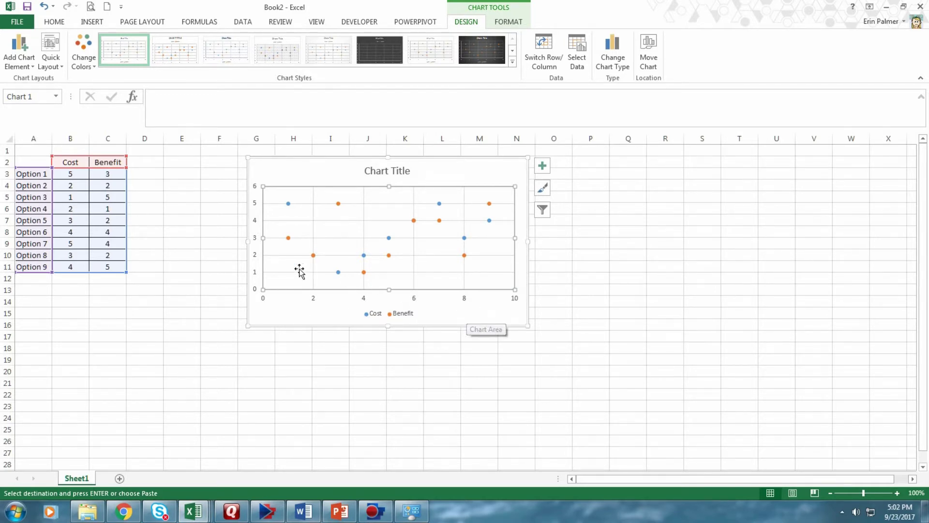
left_click(304, 170)
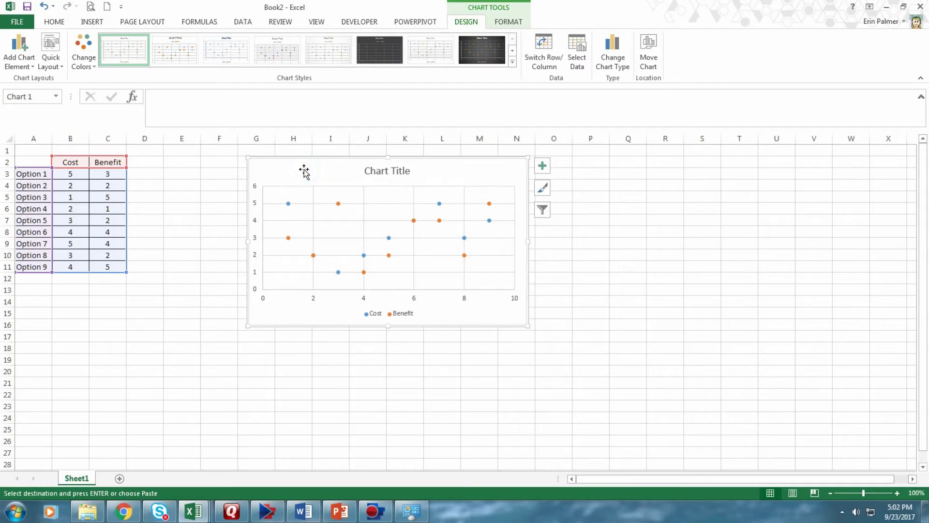
Delete the two-series chart and select the Cost and Benefit columns B2:C11.
key("Delete")
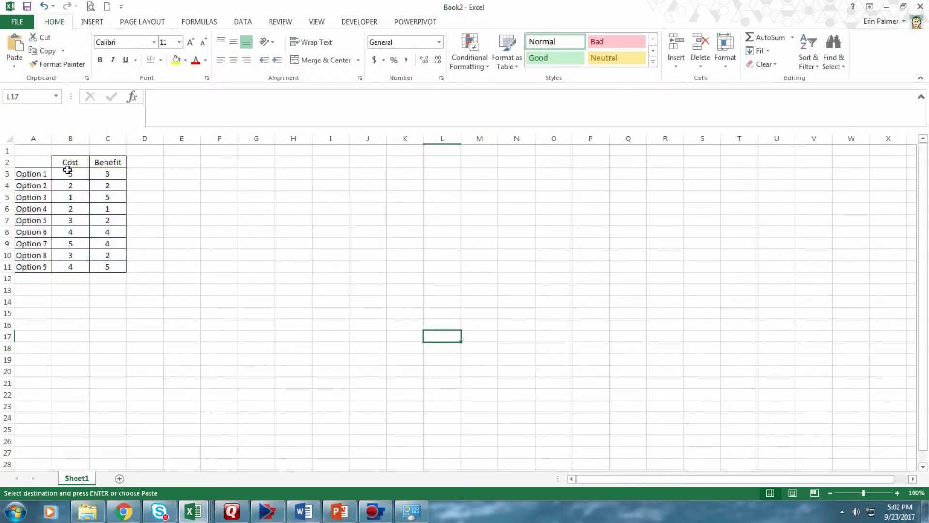
left_click_drag(67, 170, 116, 256)
left_click_drag(67, 163, 114, 267)
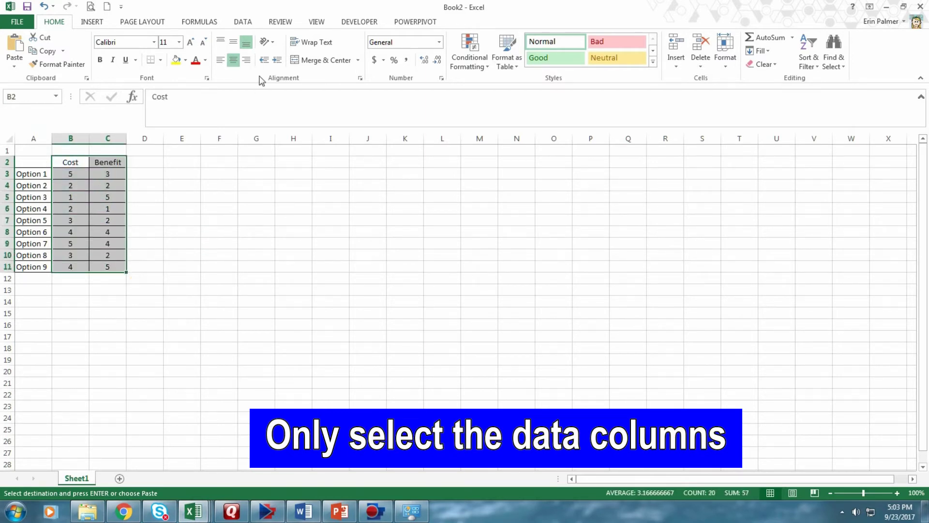
Insert a scatter chart of Benefit against Cost and place it beside the table.
left_click(98, 23)
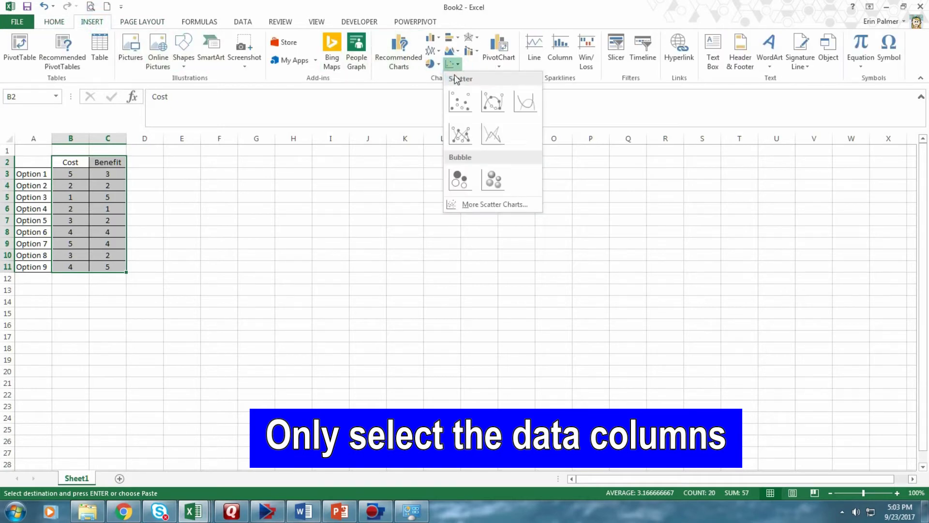
left_click(460, 101)
left_click_drag(402, 247, 344, 194)
left_click(505, 362)
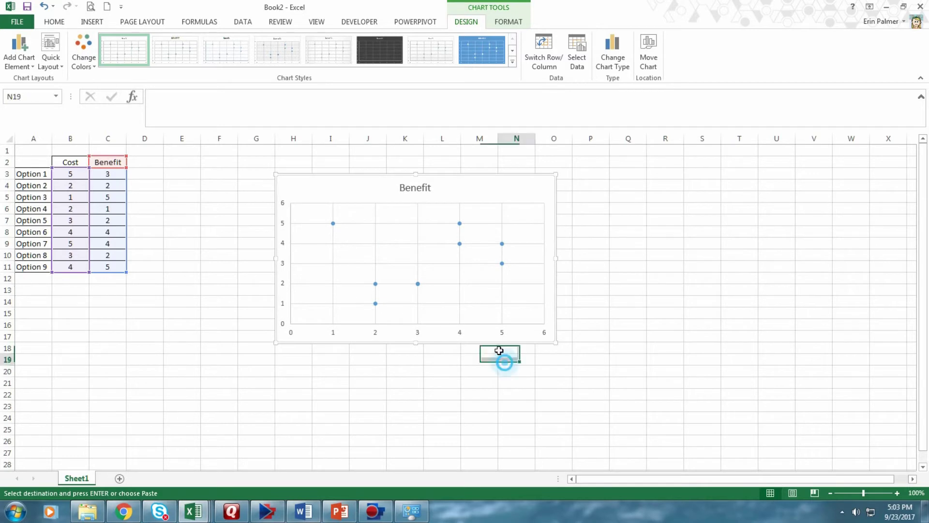
mouse_move(503, 266)
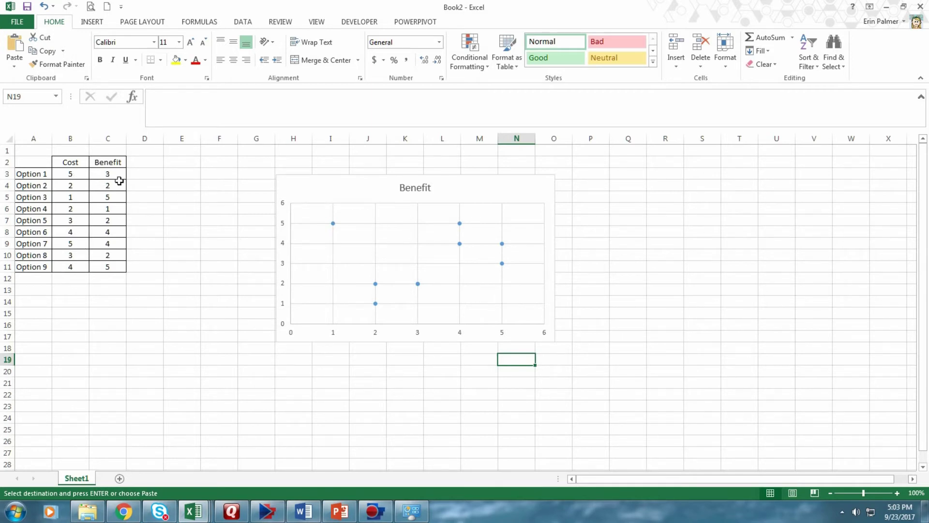
Set the plot area to a picture fill using the file Background.gif.
left_click(410, 261)
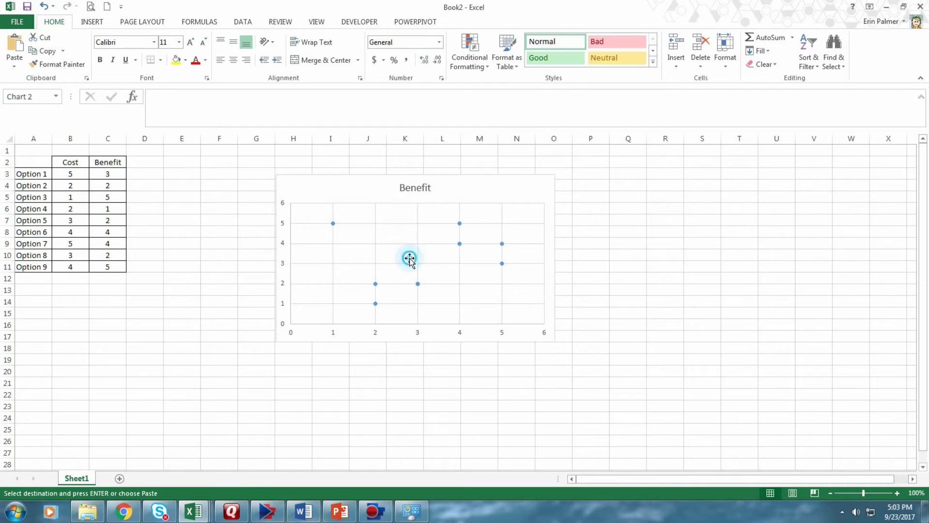
right_click(455, 265)
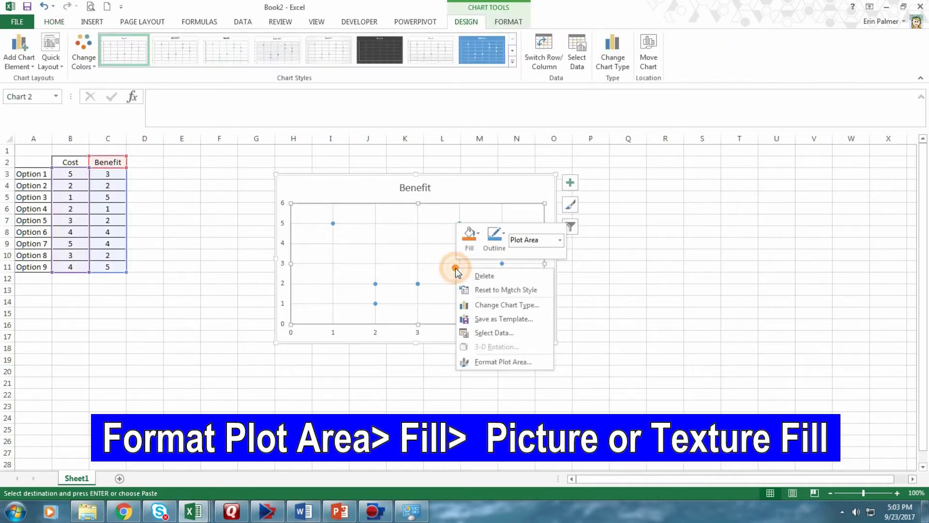
left_click(513, 362)
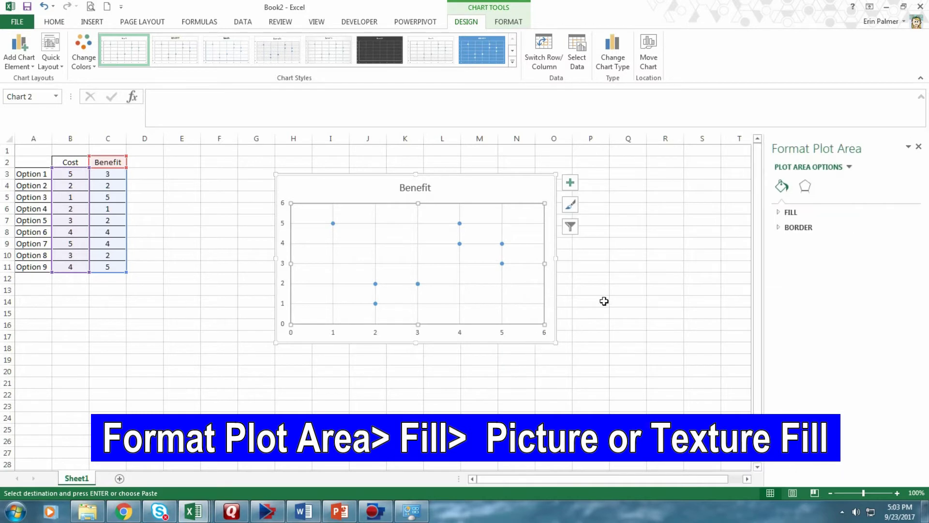
left_click(779, 213)
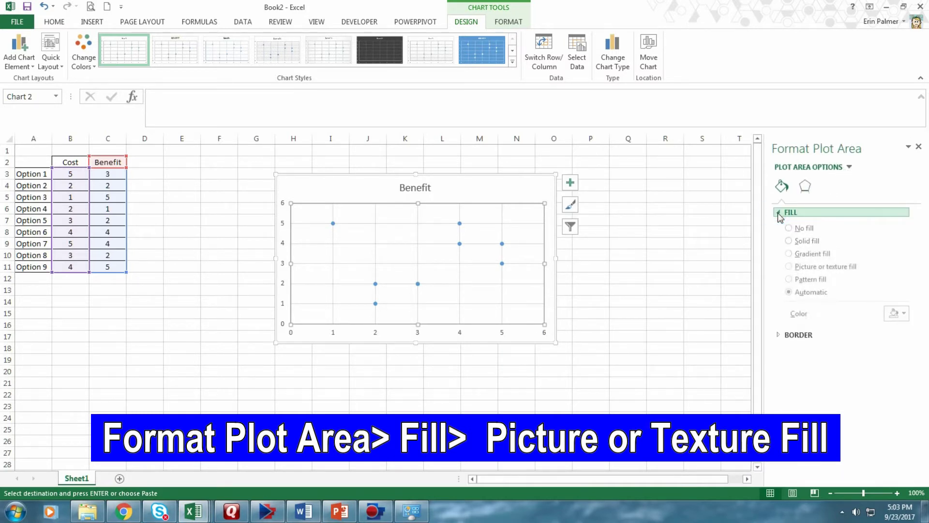
left_click(788, 268)
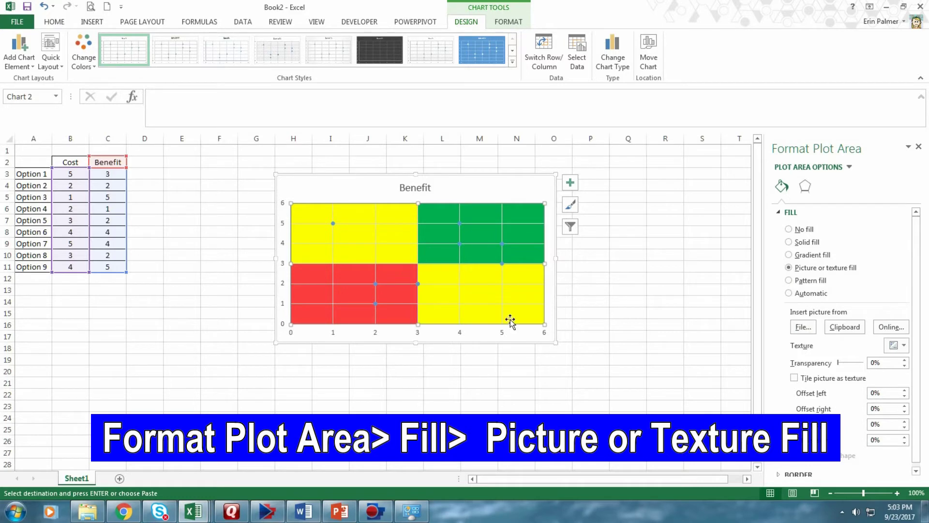
left_click(805, 329)
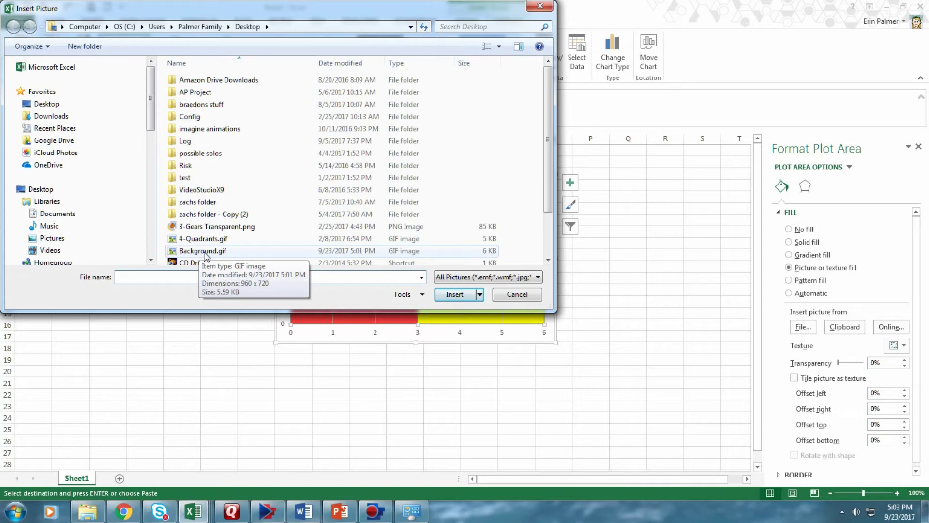
left_click(204, 254)
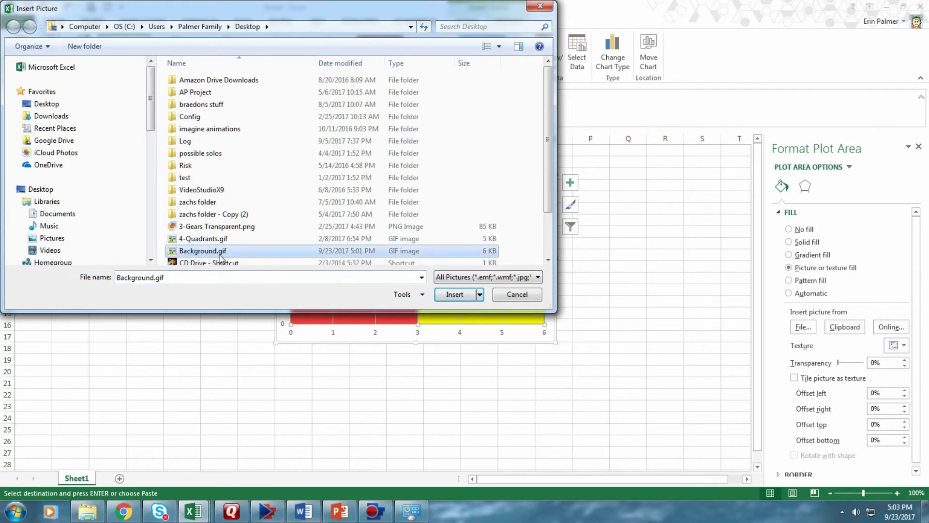
left_click(458, 296)
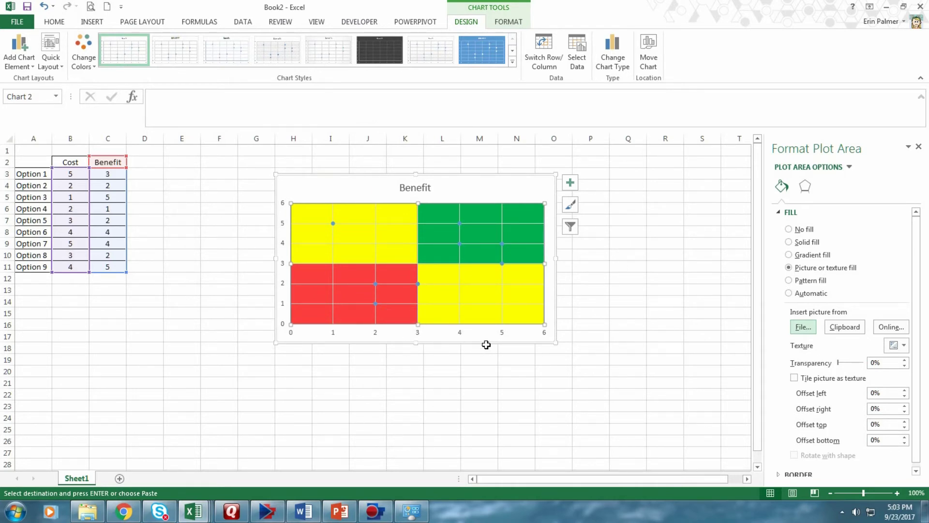
Give the Benefit series markers a Dark Blue fill colour.
left_click(416, 285)
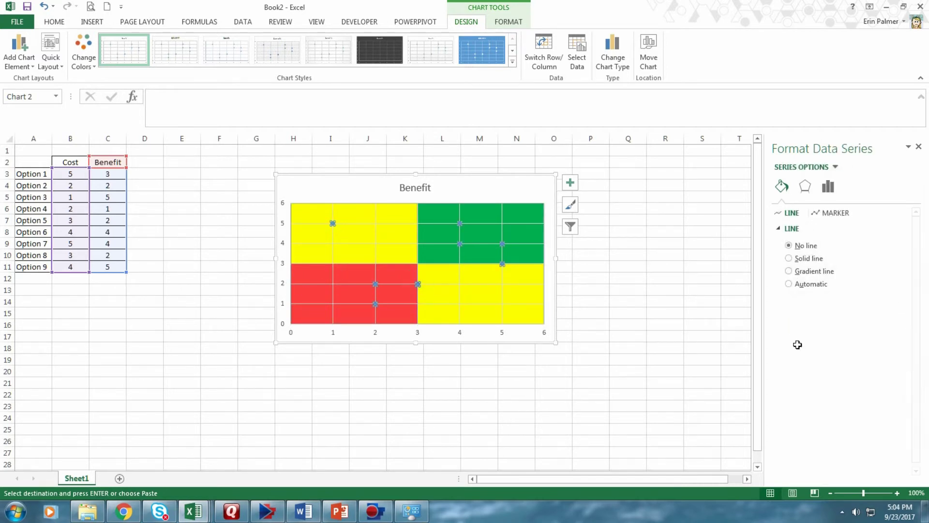
left_click(833, 216)
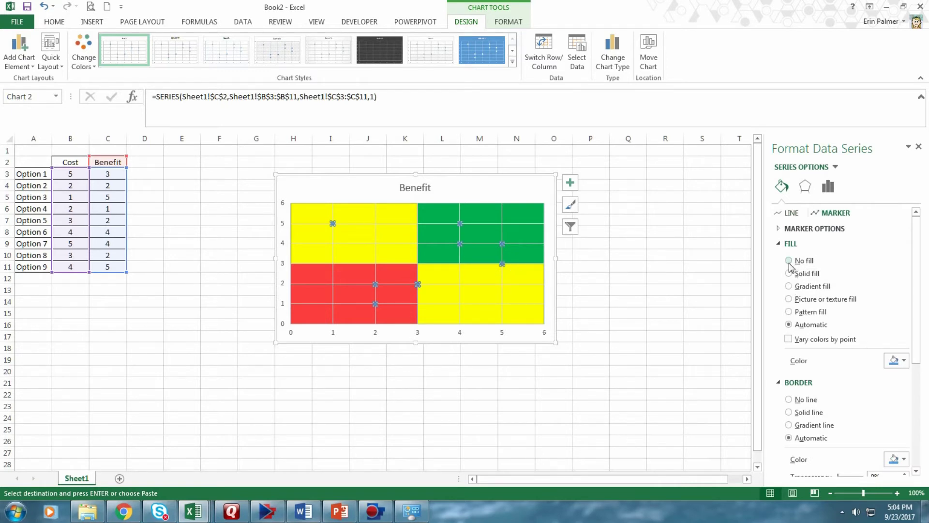
left_click(901, 361)
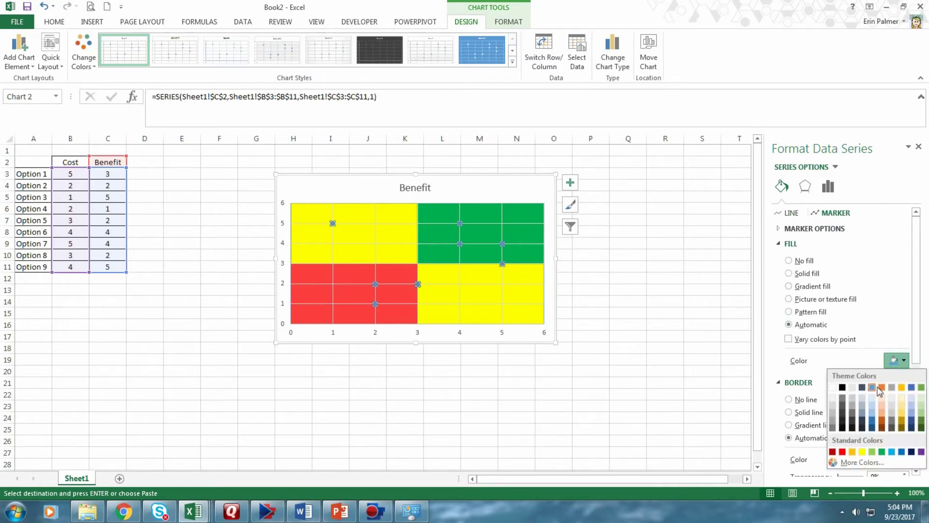
left_click(912, 452)
left_click(374, 369)
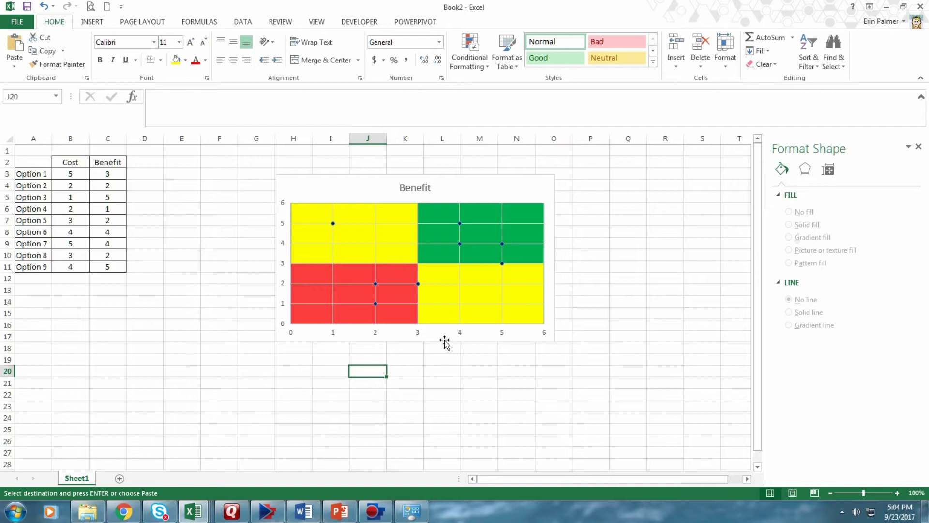
Set the horizontal Cost axis maximum to 5.
right_click(420, 333)
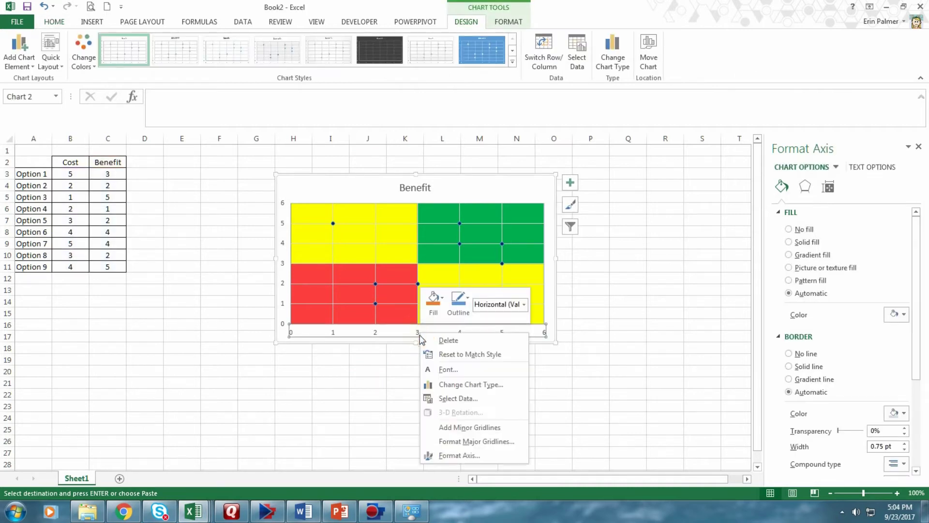
left_click(460, 455)
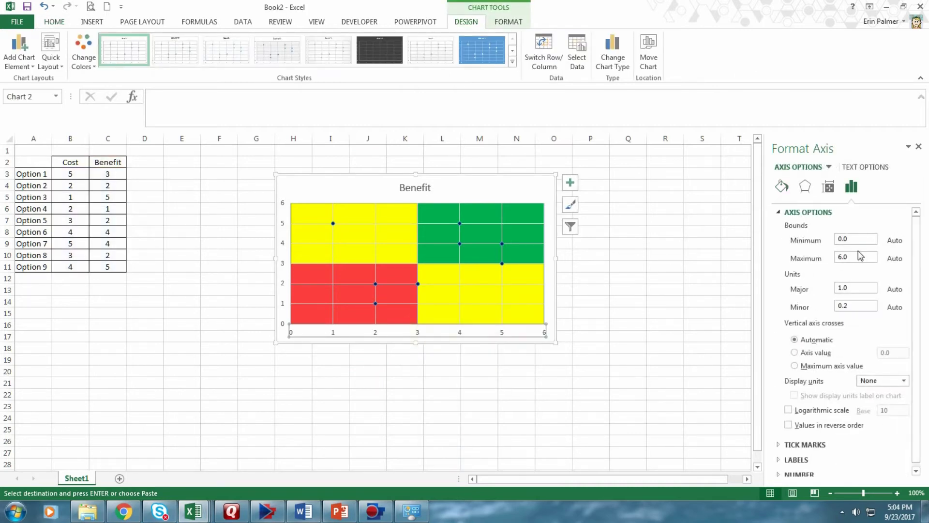
left_click_drag(855, 258, 823, 262)
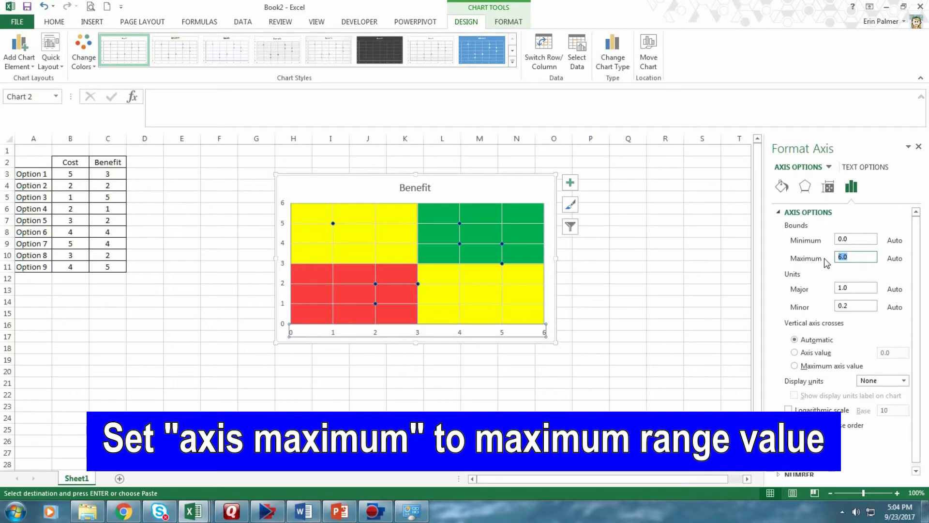
type("5")
left_click(855, 287)
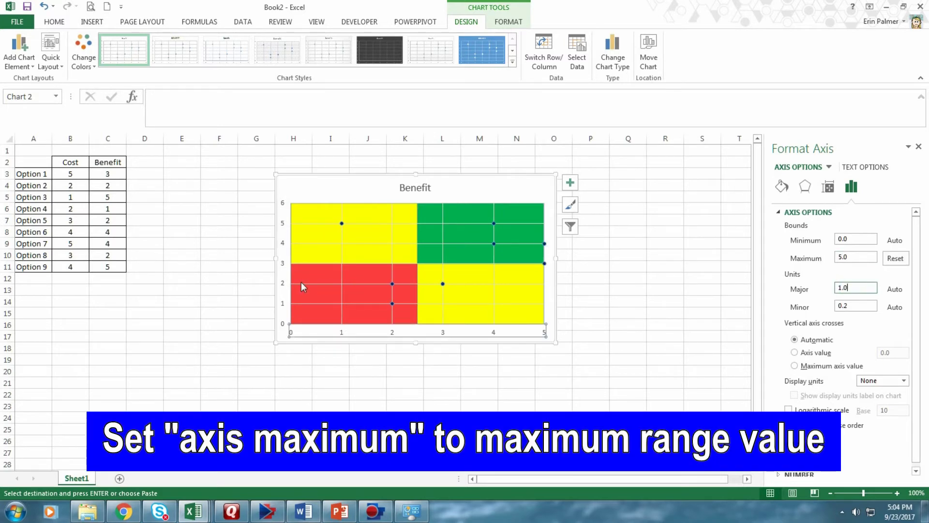
Set the vertical axis maximum to 5, major unit 1 and minor unit 0.2.
left_click(282, 288)
right_click(284, 287)
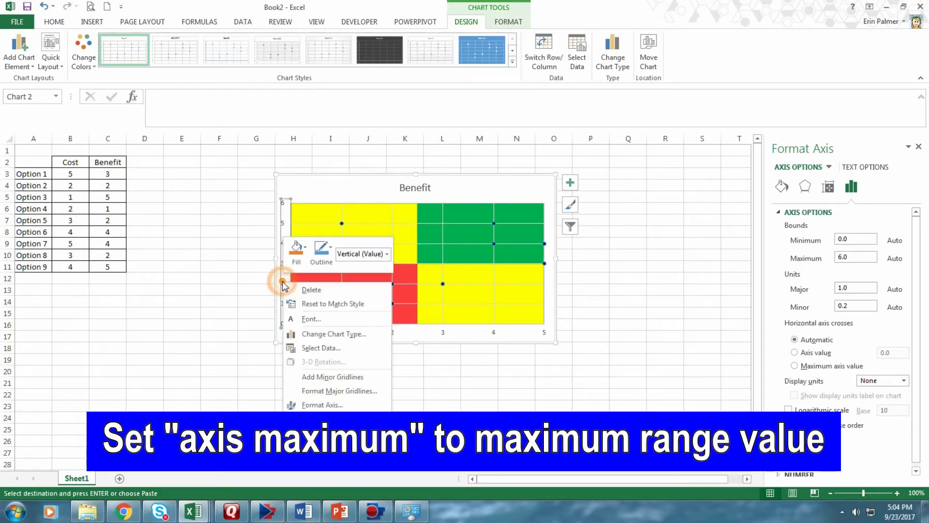
left_click(333, 404)
double_click(859, 259)
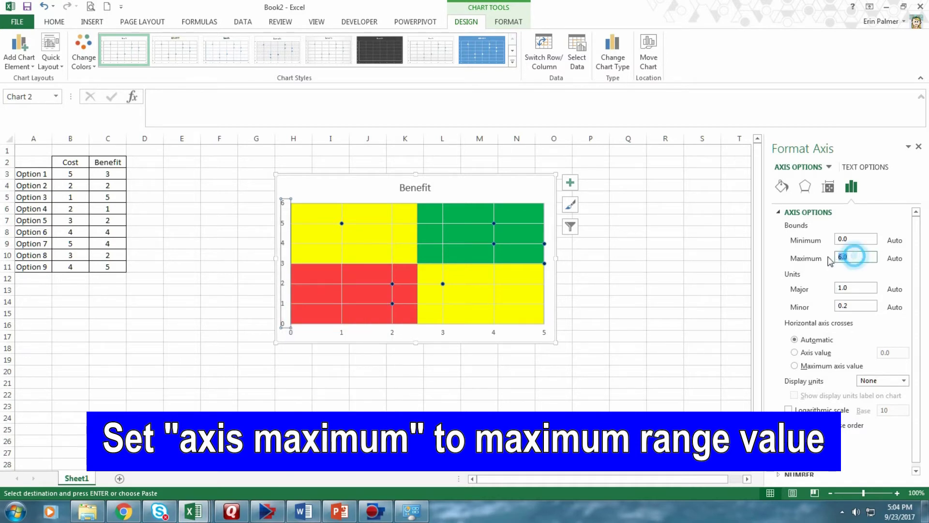
type("5")
left_click(857, 240)
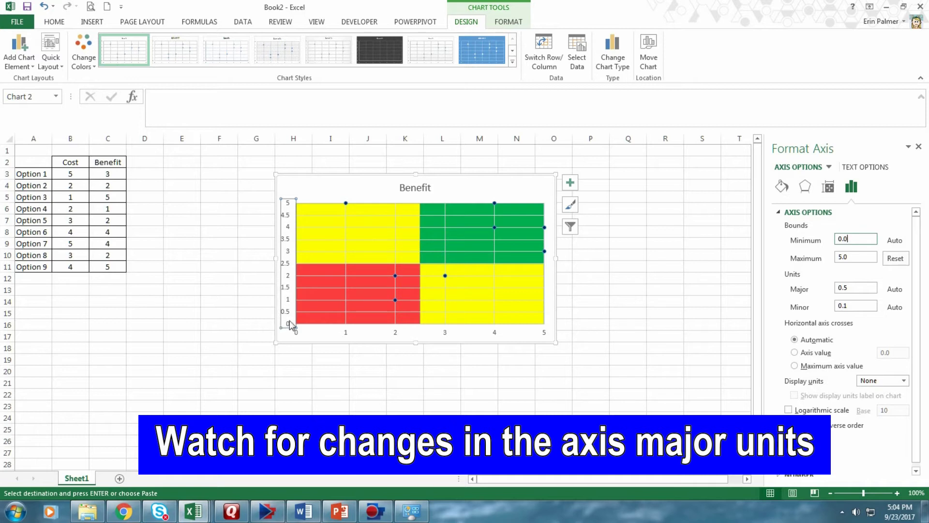
double_click(849, 290)
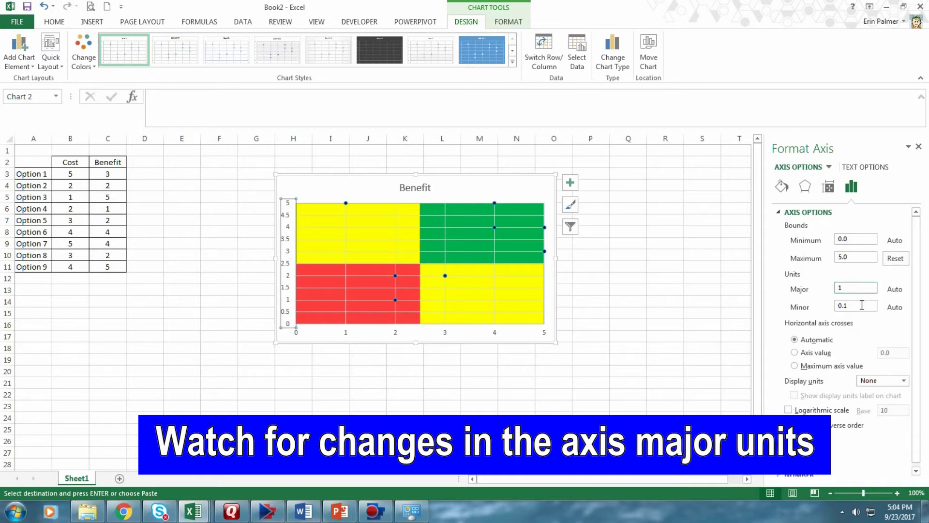
double_click(863, 305)
type("0.2")
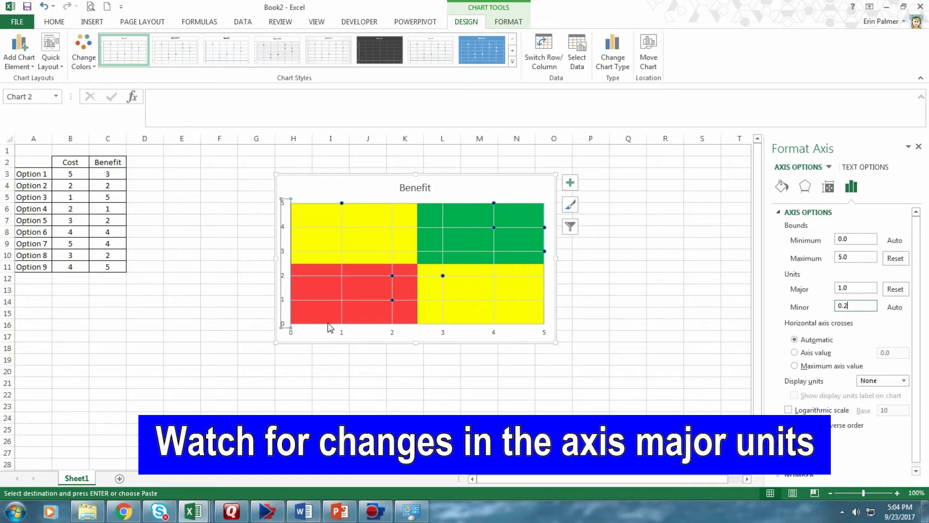
left_click(343, 369)
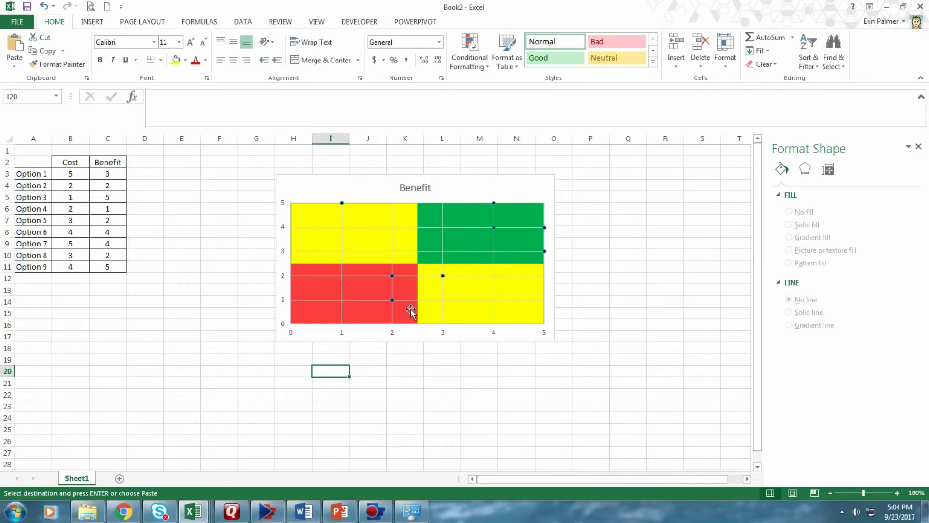
Set both the horizontal and vertical major gridlines to No line.
left_click(421, 276)
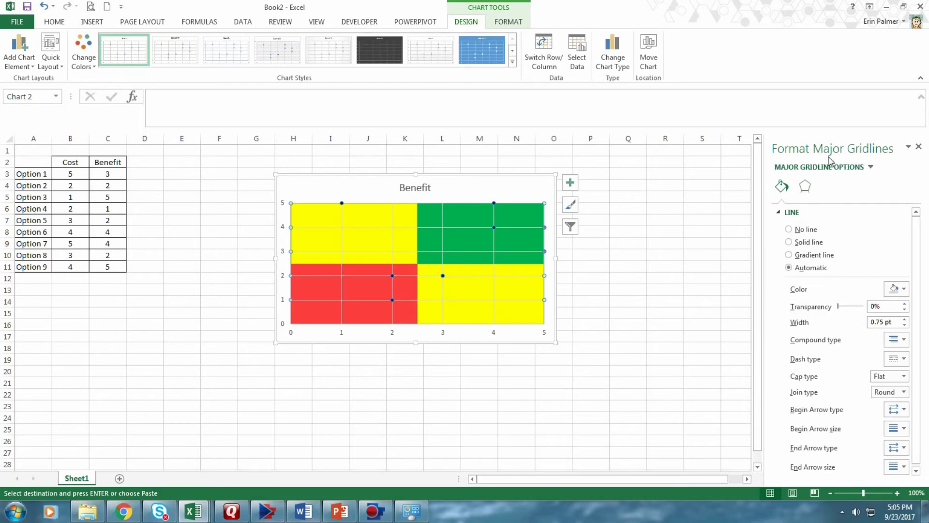
left_click(789, 230)
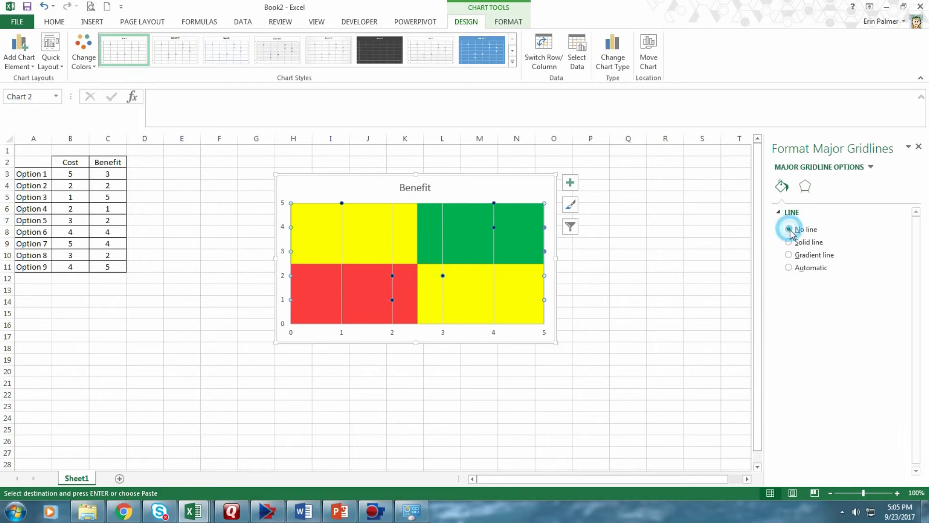
left_click(342, 312)
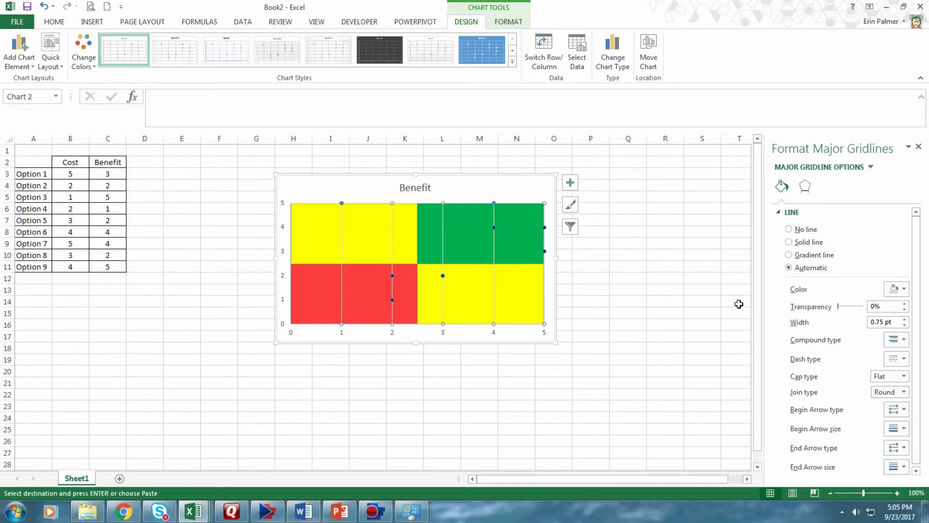
left_click(789, 230)
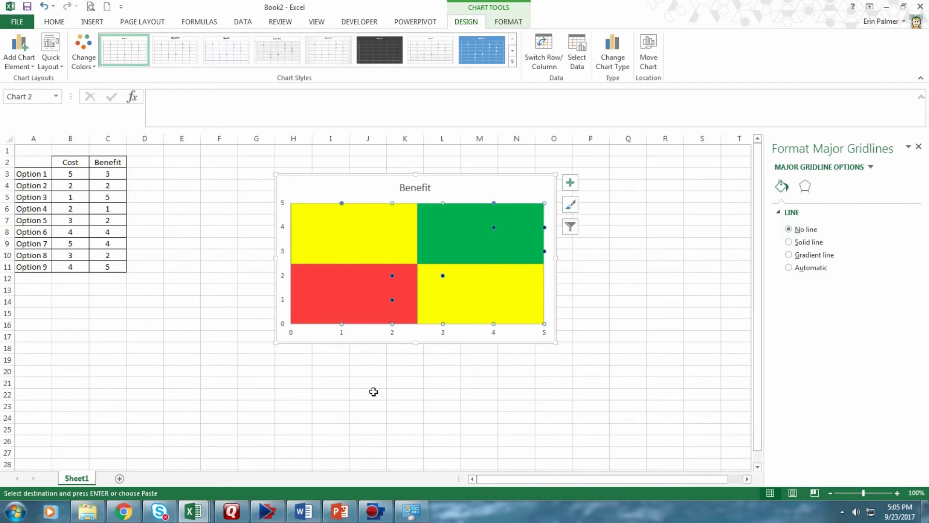
left_click(349, 383)
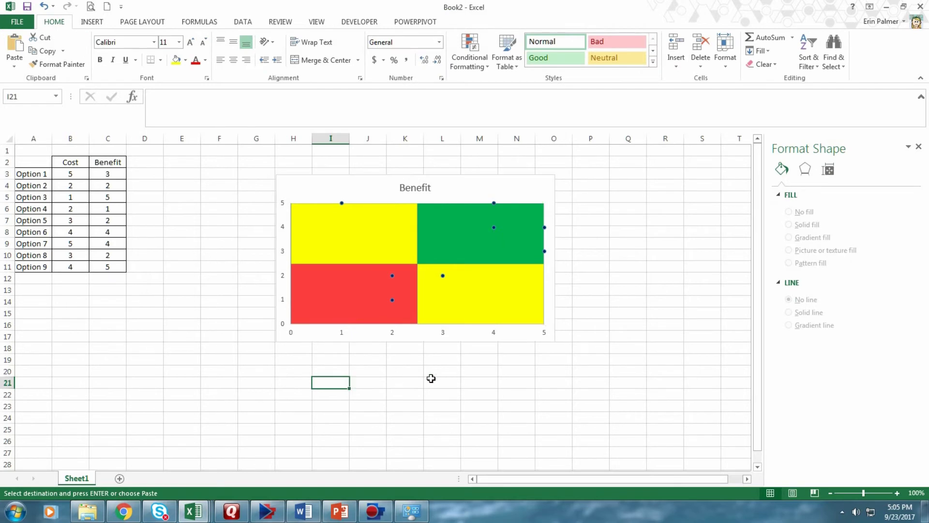
Add data labels to every point of the Benefit series.
left_click(444, 277)
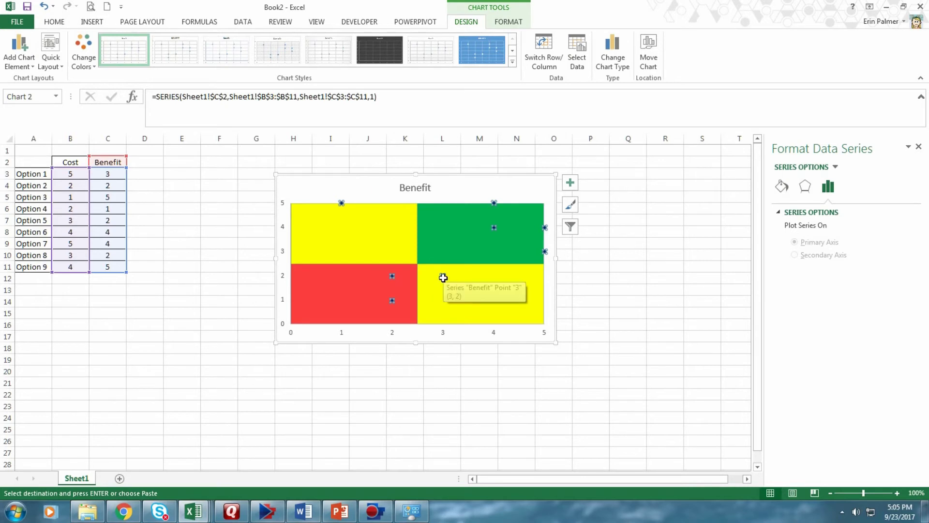
right_click(443, 277)
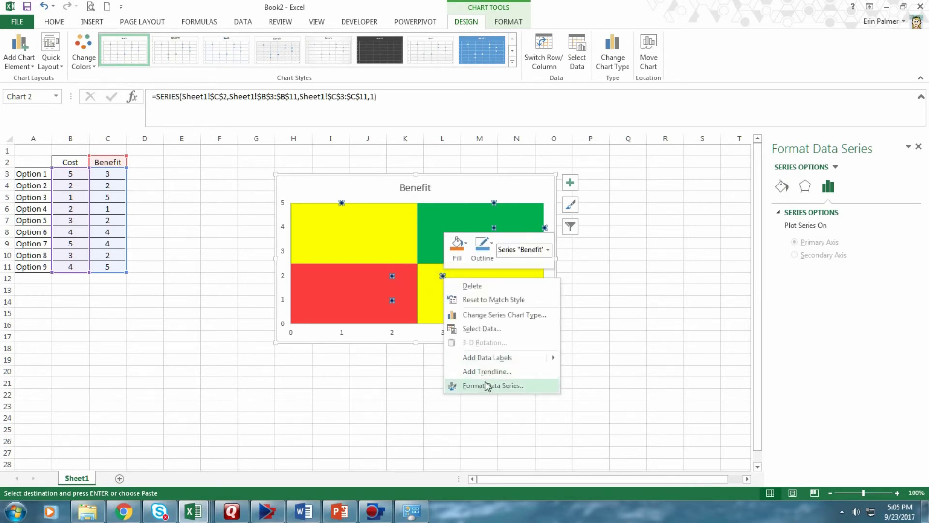
mouse_move(490, 359)
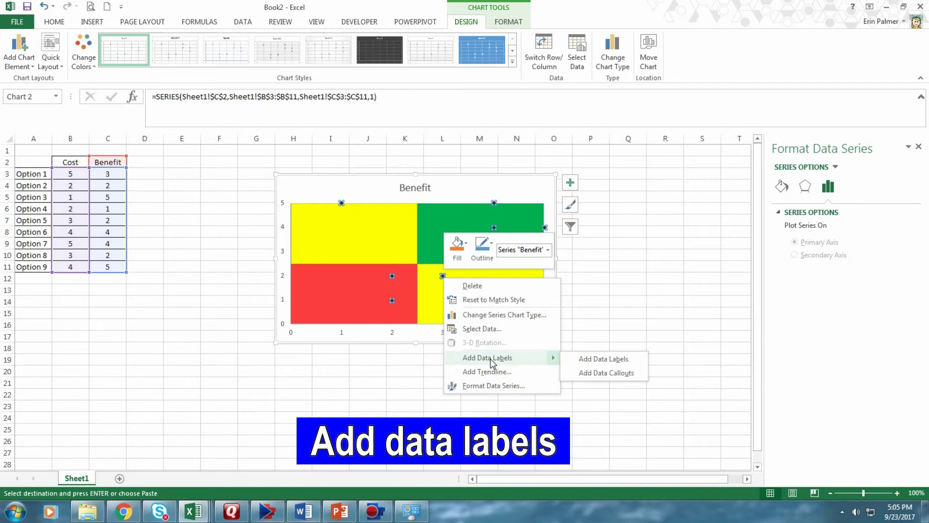
left_click(595, 360)
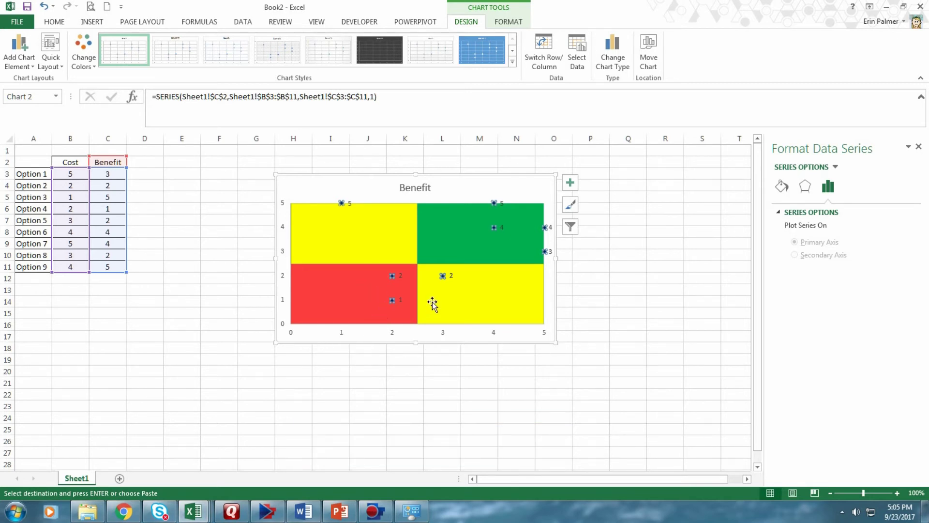
Make the data labels take their text from the option names in A3:A11.
right_click(449, 278)
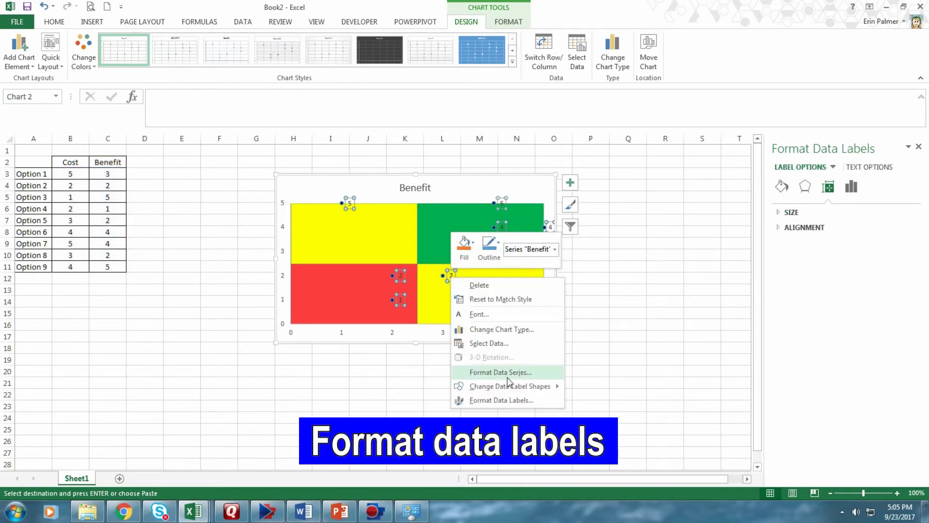
left_click(506, 400)
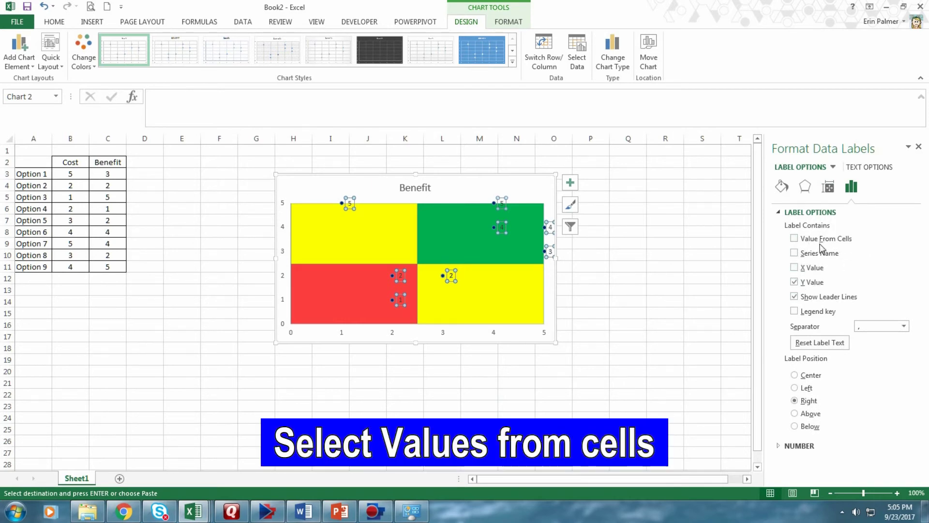
left_click(795, 238)
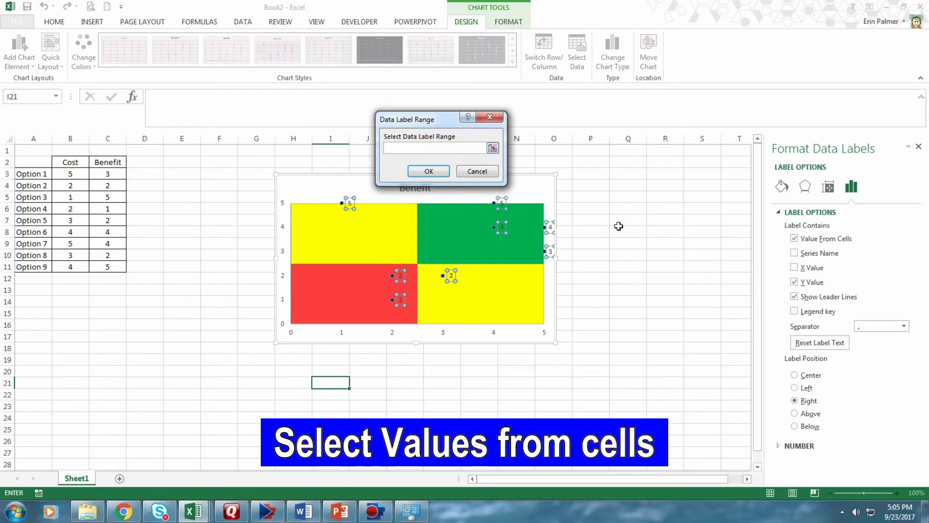
left_click(493, 148)
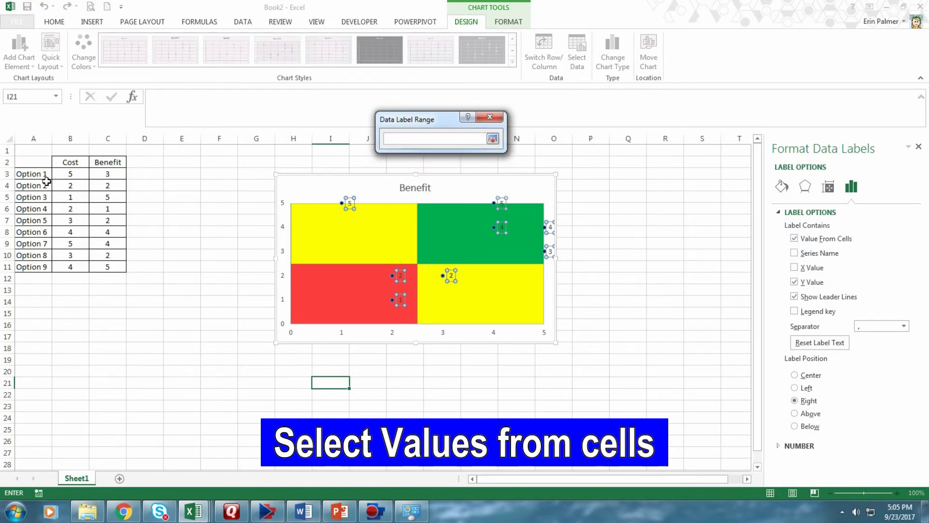
left_click_drag(41, 176, 44, 266)
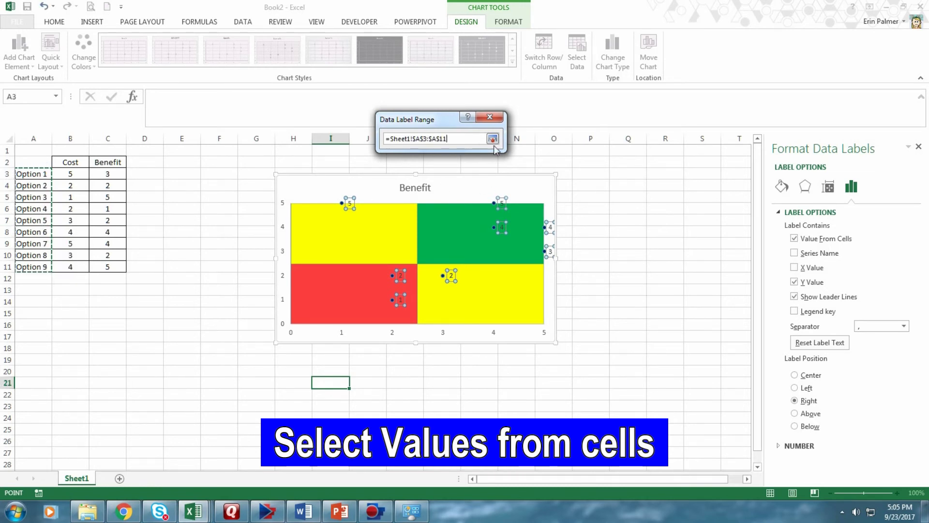
left_click(493, 139)
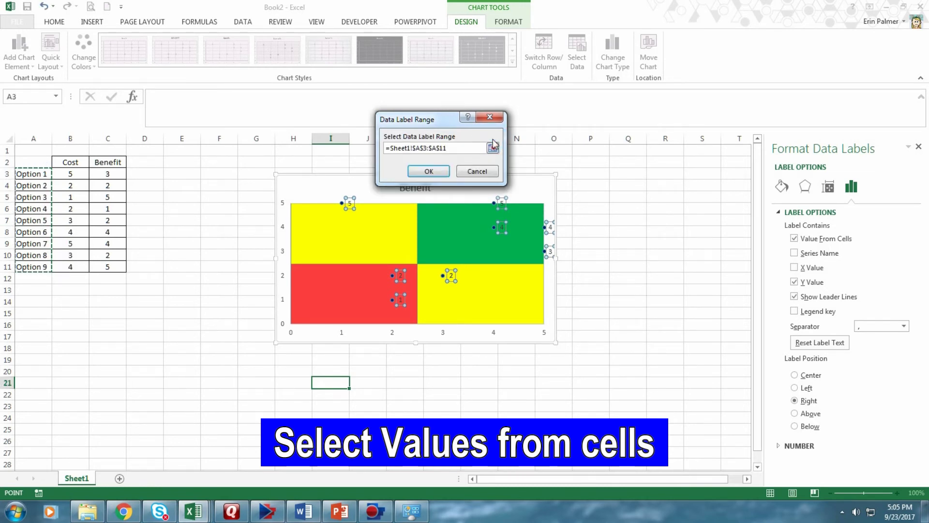
left_click(431, 171)
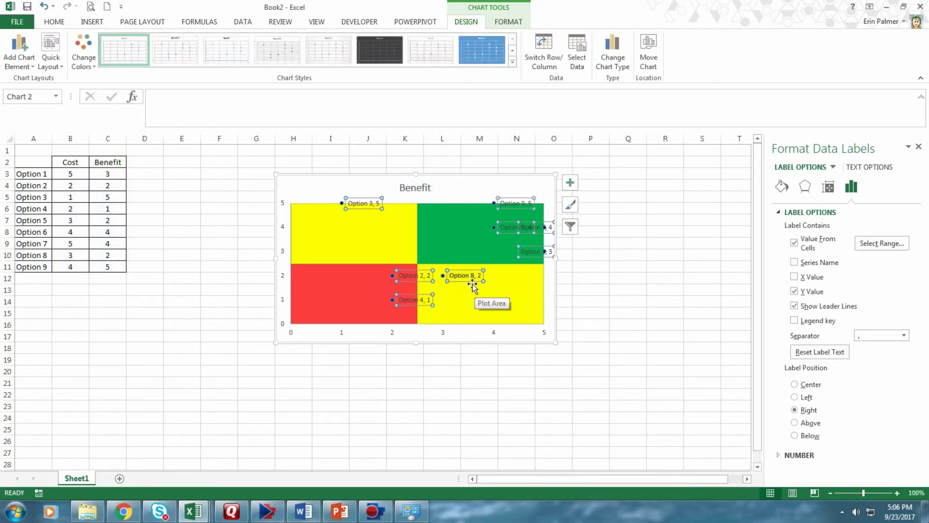
Remove the Y values and leader lines from the data labels.
left_click(794, 292)
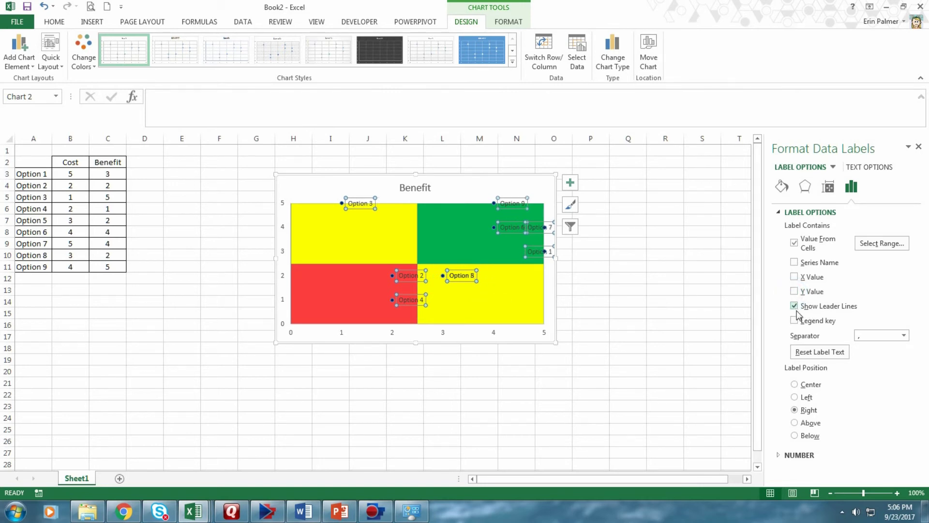
left_click(794, 306)
left_click(488, 371)
left_click(448, 359)
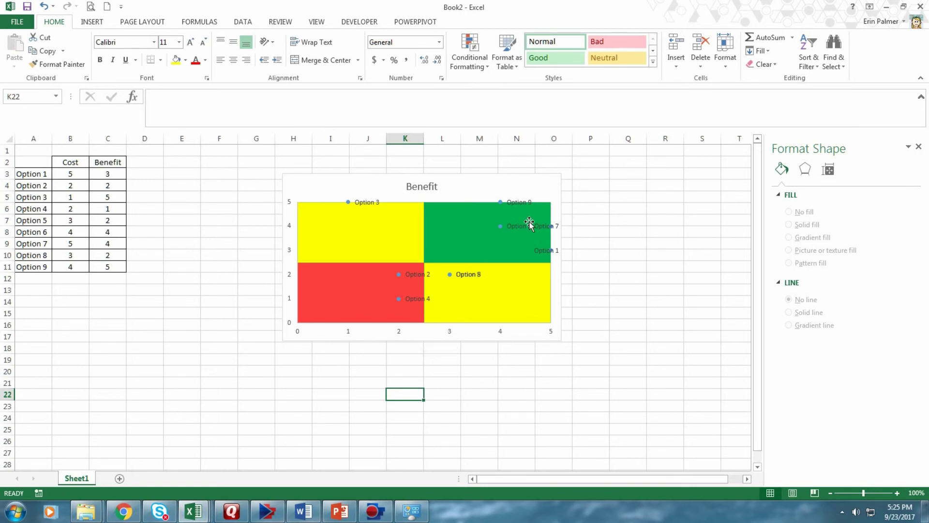
left_click(398, 274)
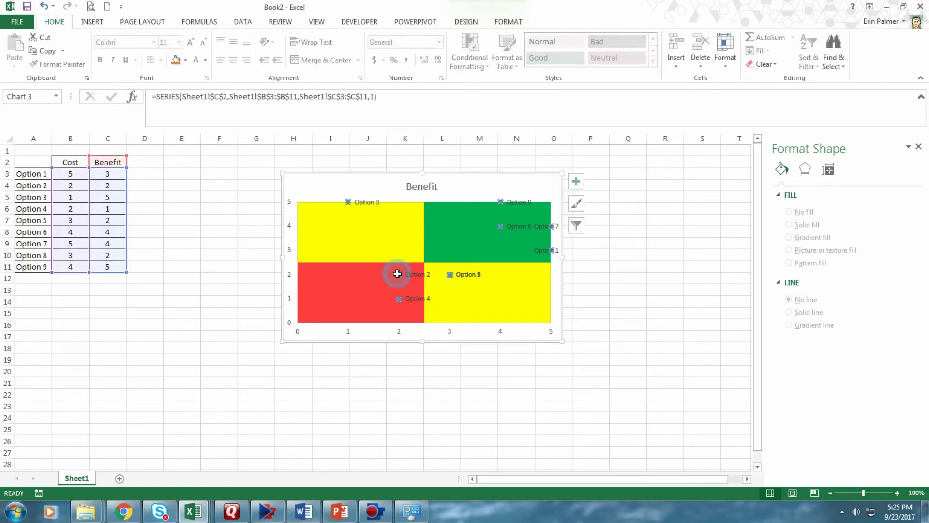
right_click(398, 273)
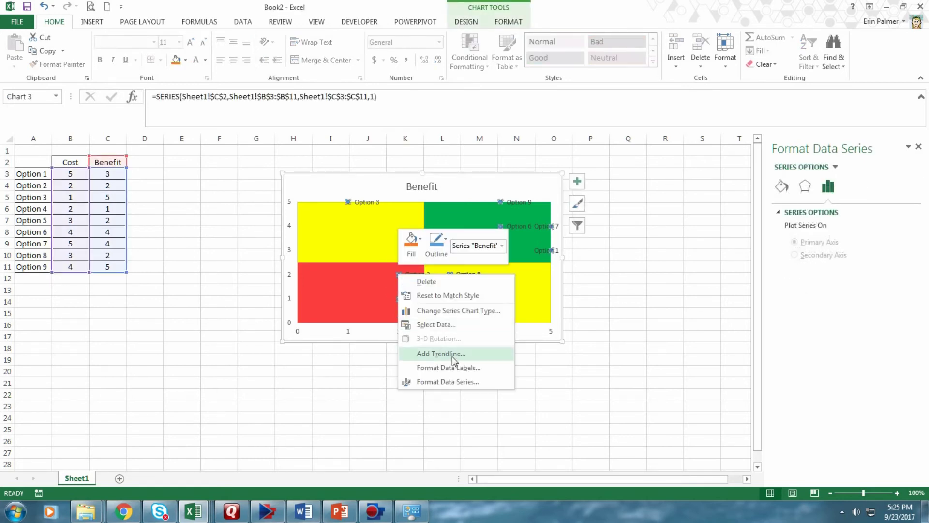
left_click(446, 325)
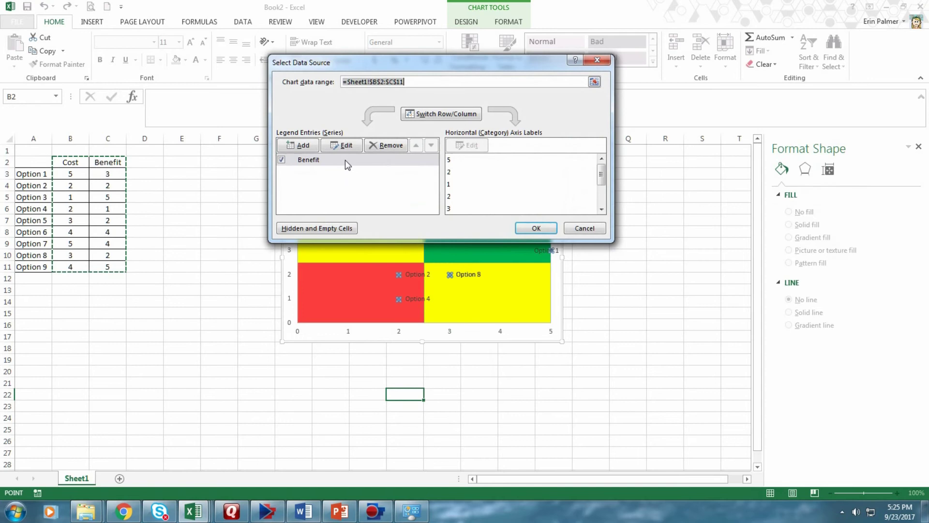
left_click(342, 146)
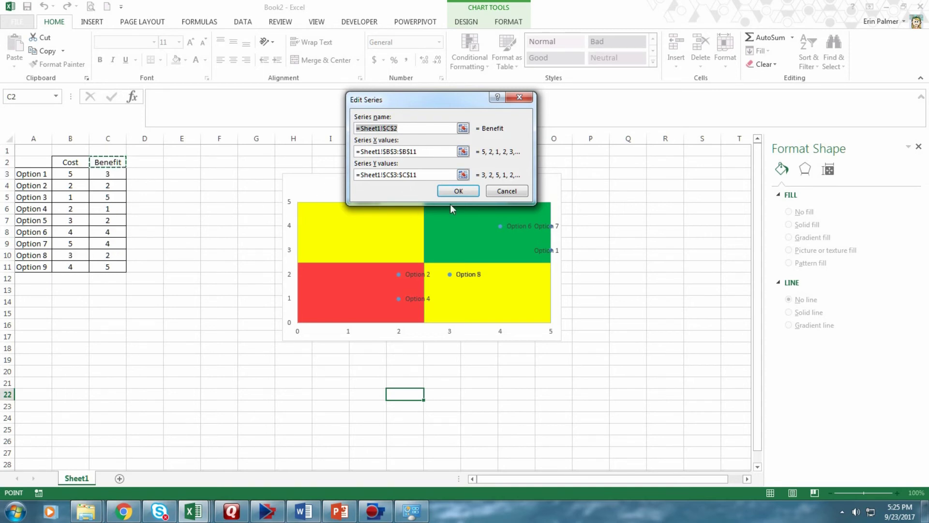
left_click(507, 191)
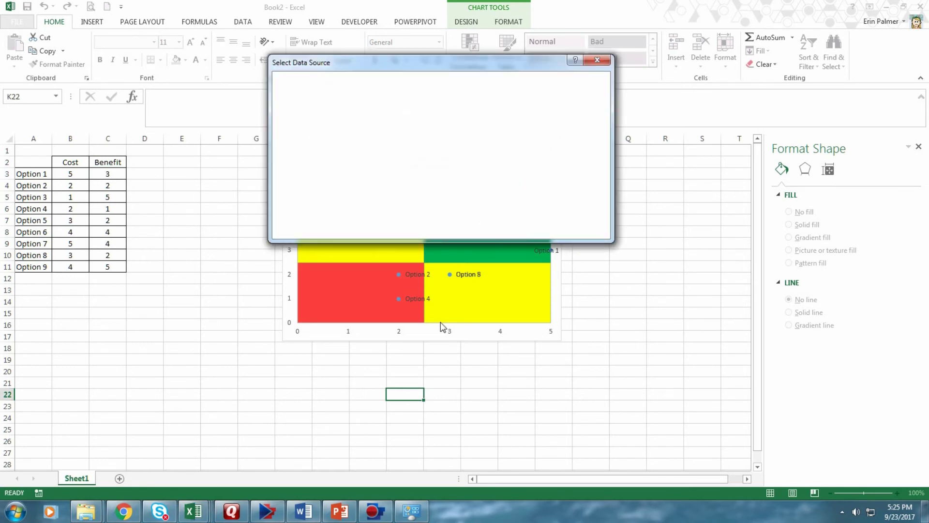
left_click(597, 60)
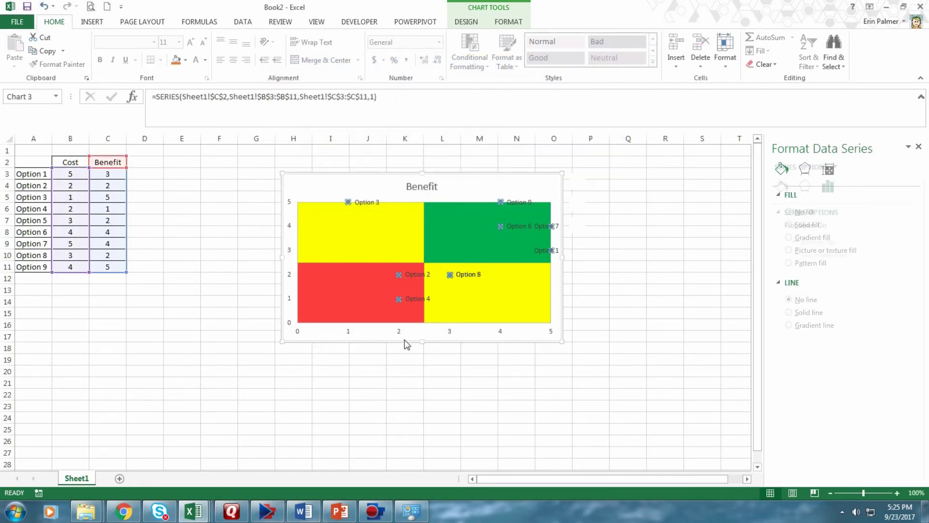
Add axis titles, naming the horizontal axis Cost and the vertical axis Benefit.
right_click(406, 334)
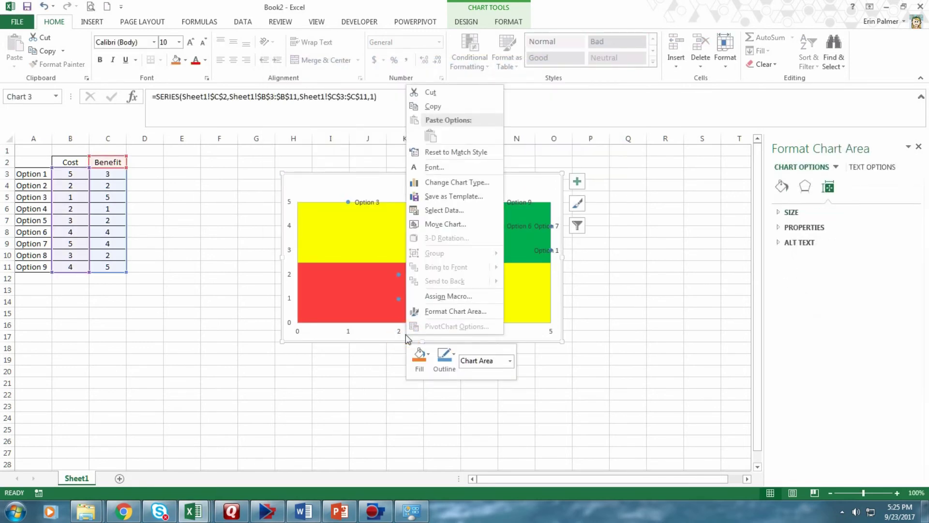
left_click(577, 182)
left_click(605, 207)
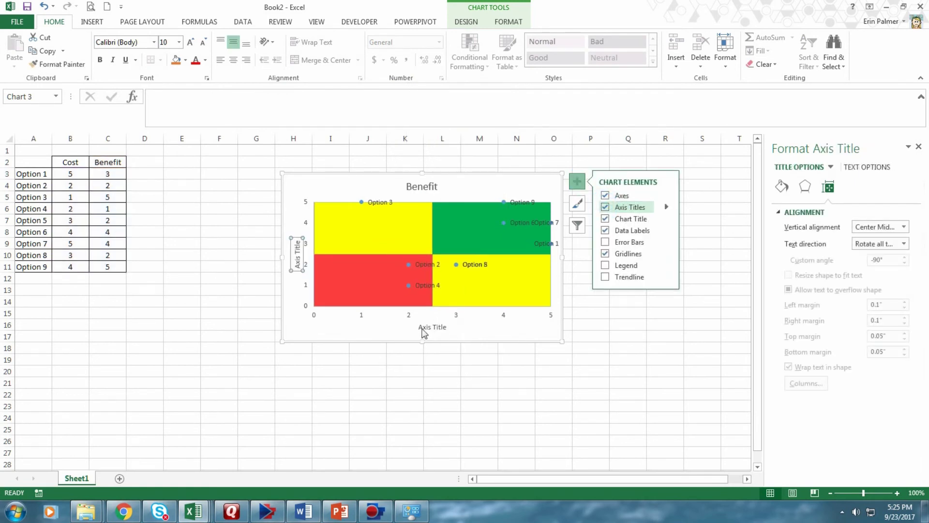
left_click(428, 327)
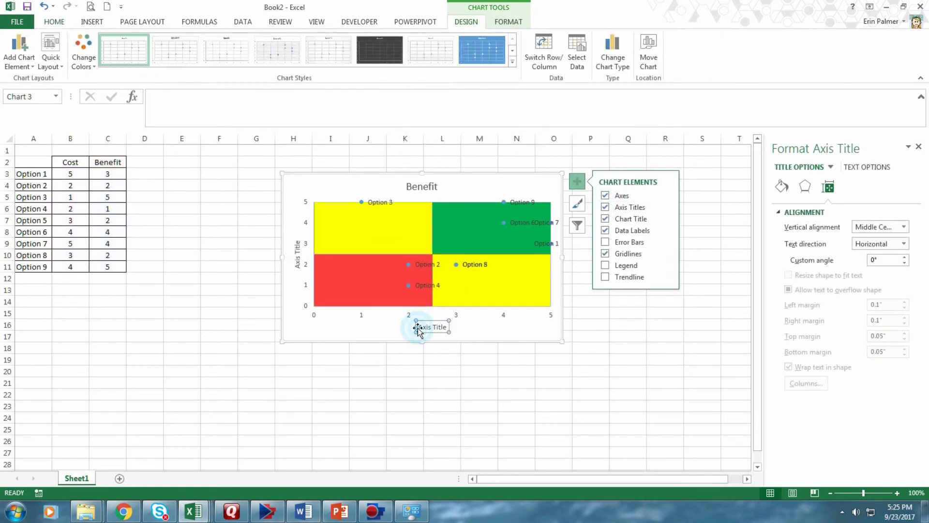
left_click_drag(418, 327, 446, 328)
type("Cost")
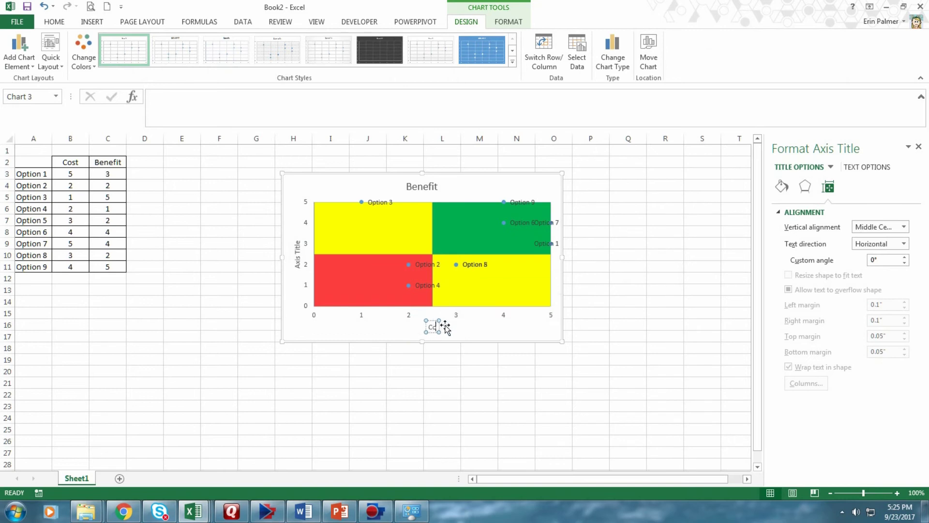
left_click(298, 262)
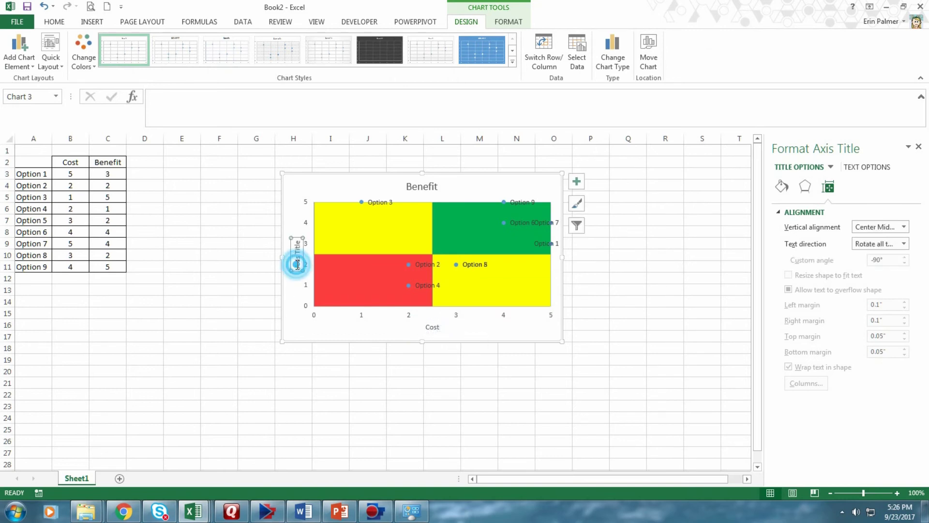
type("Benefit")
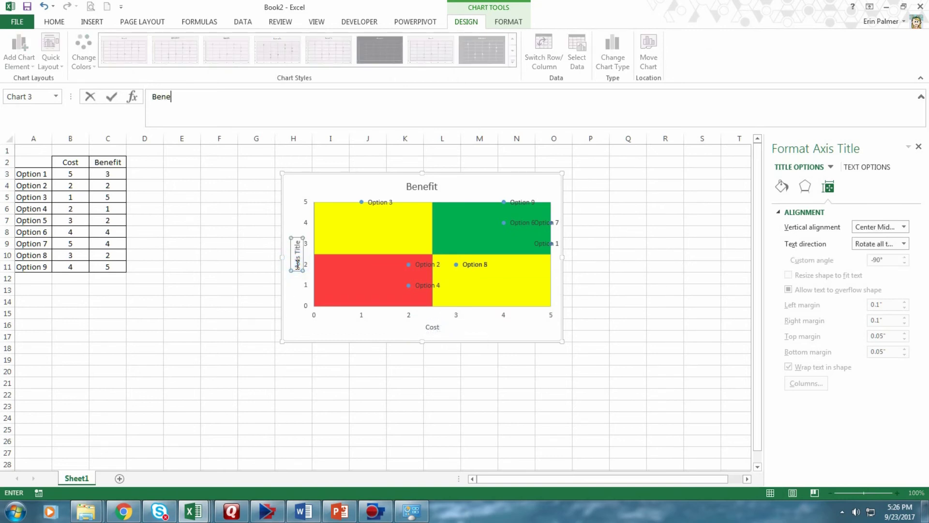
left_click(313, 390)
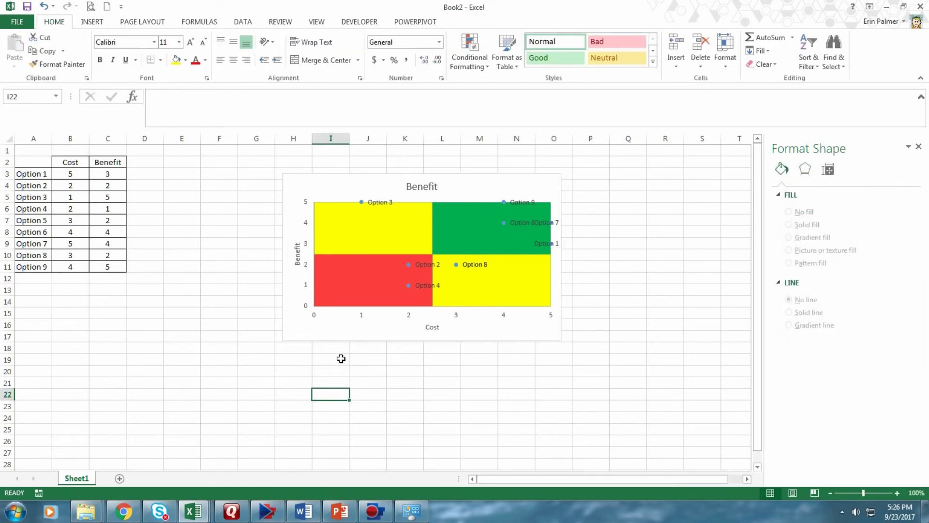
Narrow the chart so the quadrants look square, and retitle it 'Options Review'.
left_click(559, 289)
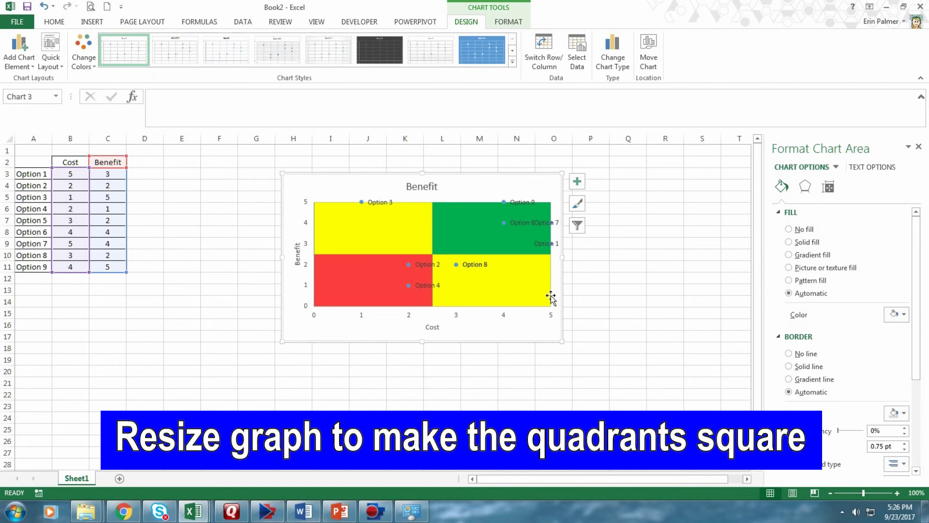
left_click_drag(560, 254, 488, 261)
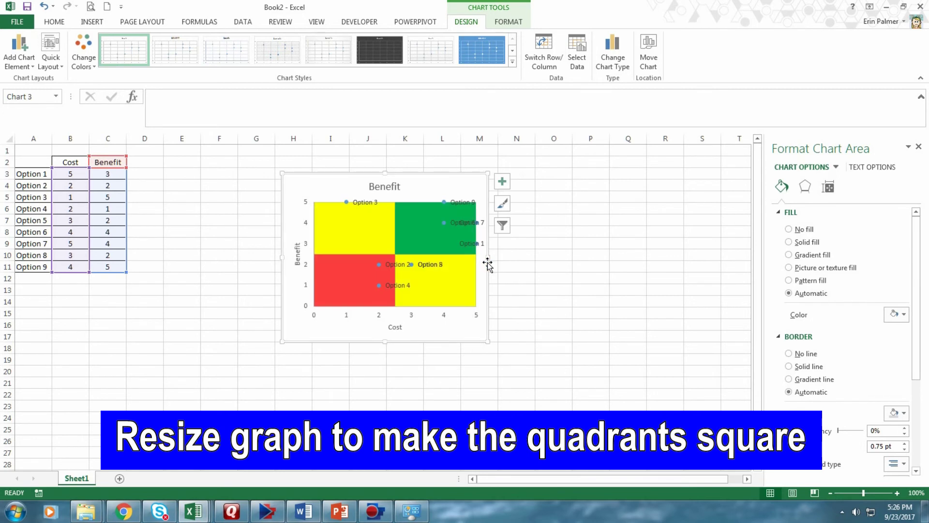
left_click(373, 186)
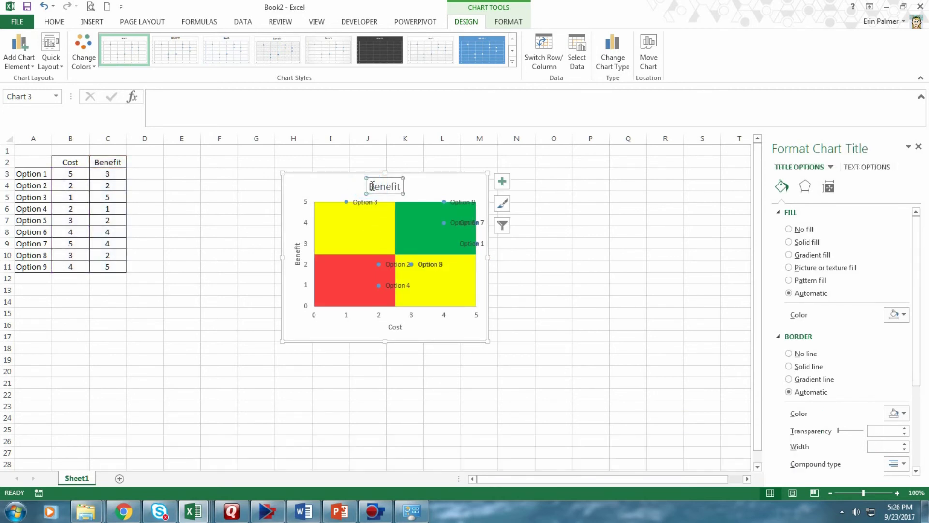
double_click(373, 186)
type("O")
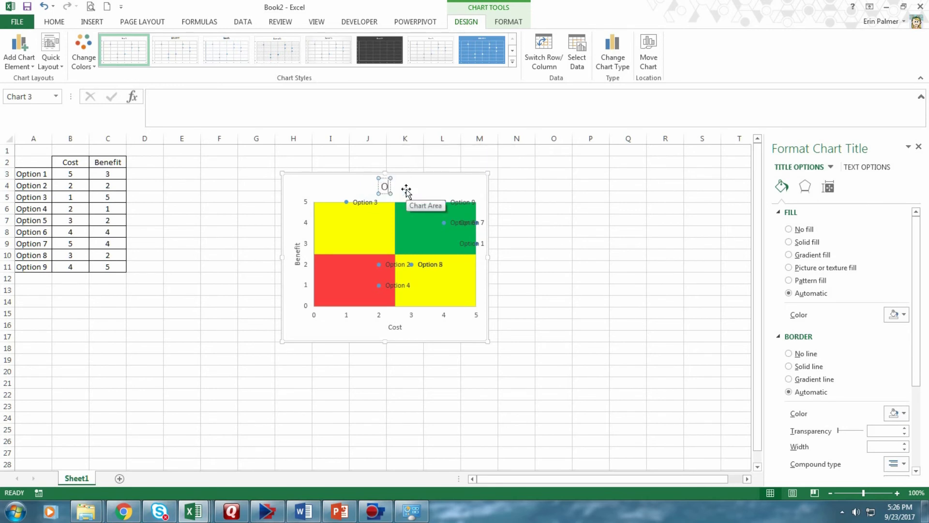
type("ptions")
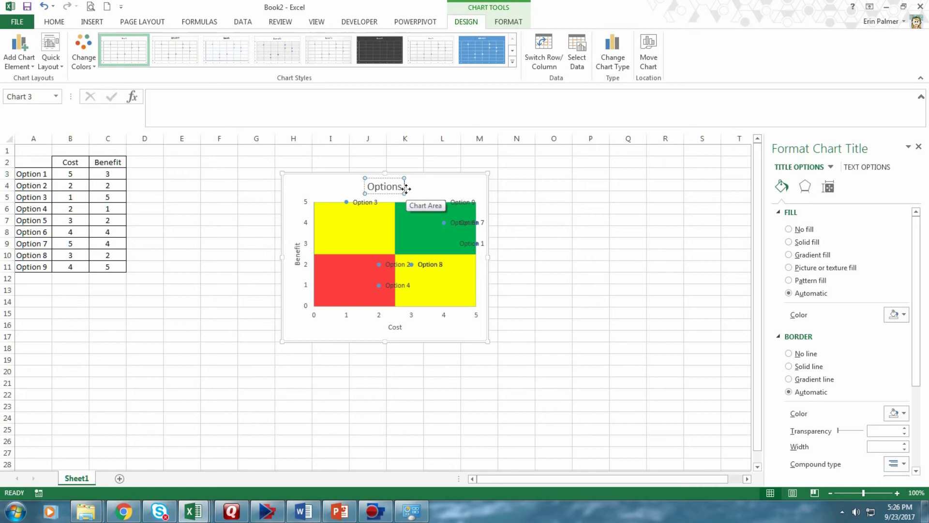
type(" Review")
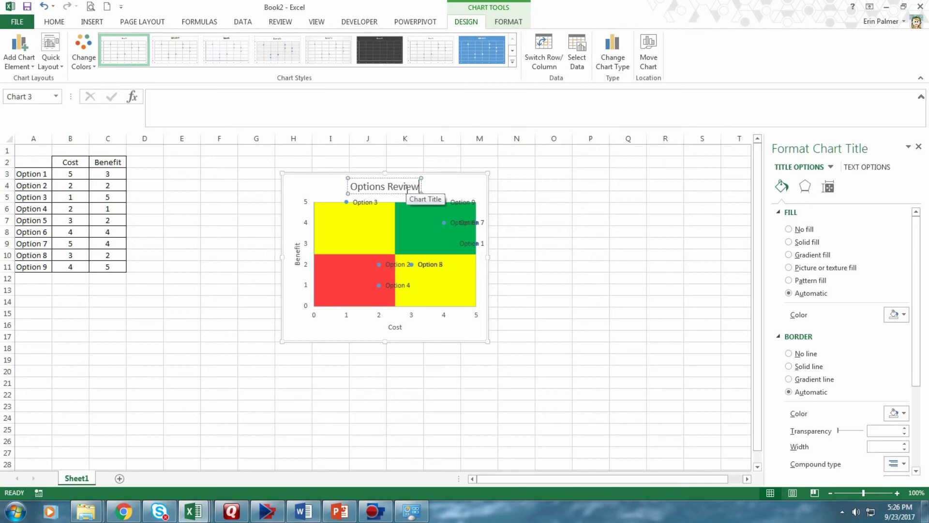
Fill the Benefit series' point markers with solid dark blue.
left_click(515, 220)
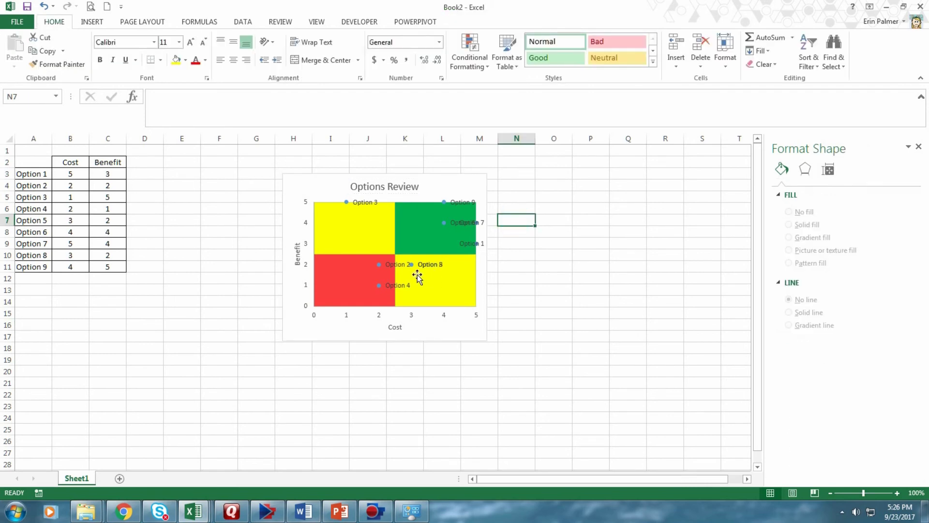
left_click(378, 286)
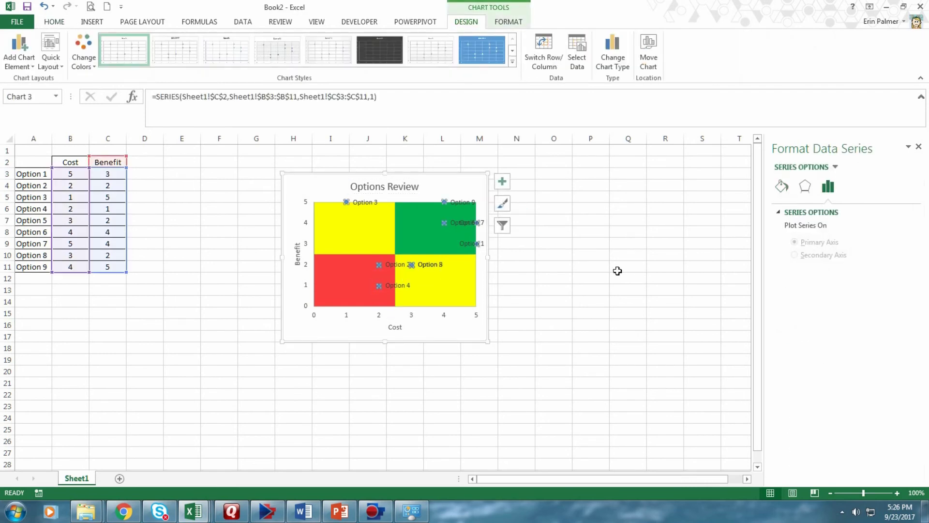
left_click(782, 187)
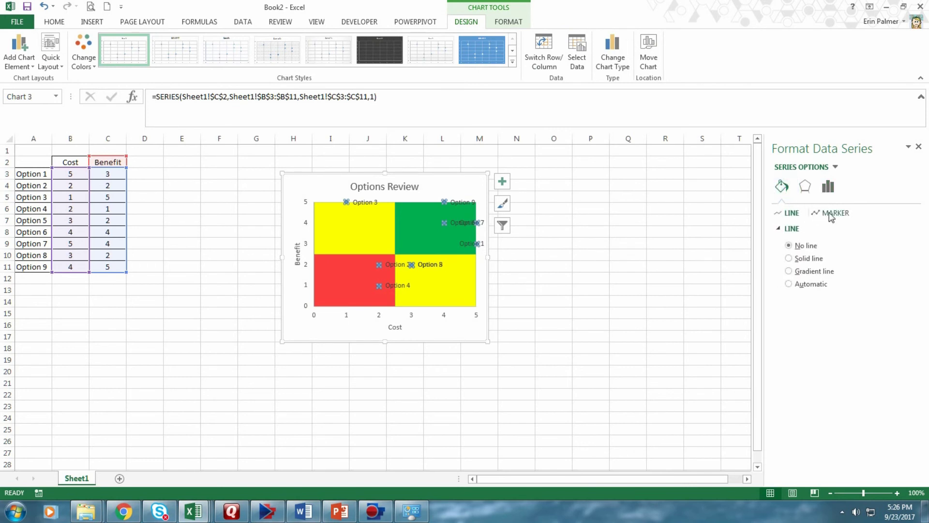
left_click(831, 214)
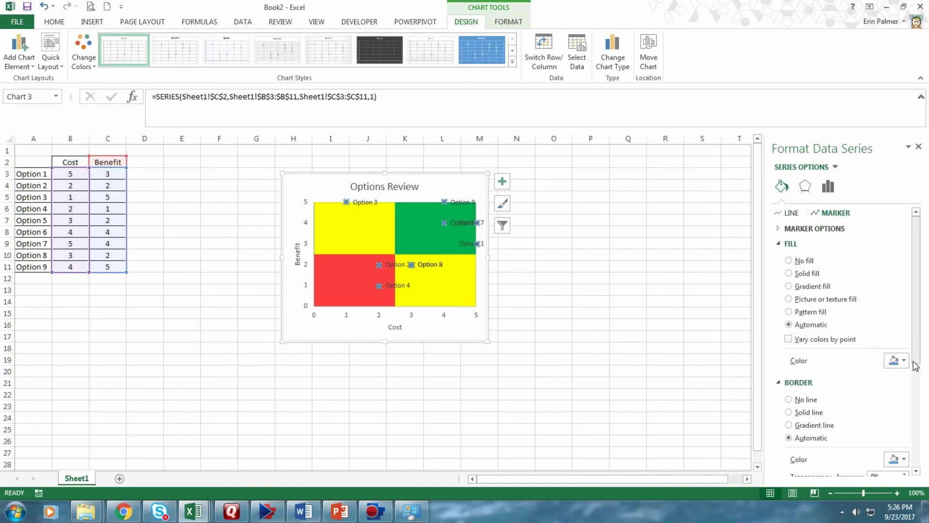
left_click(896, 361)
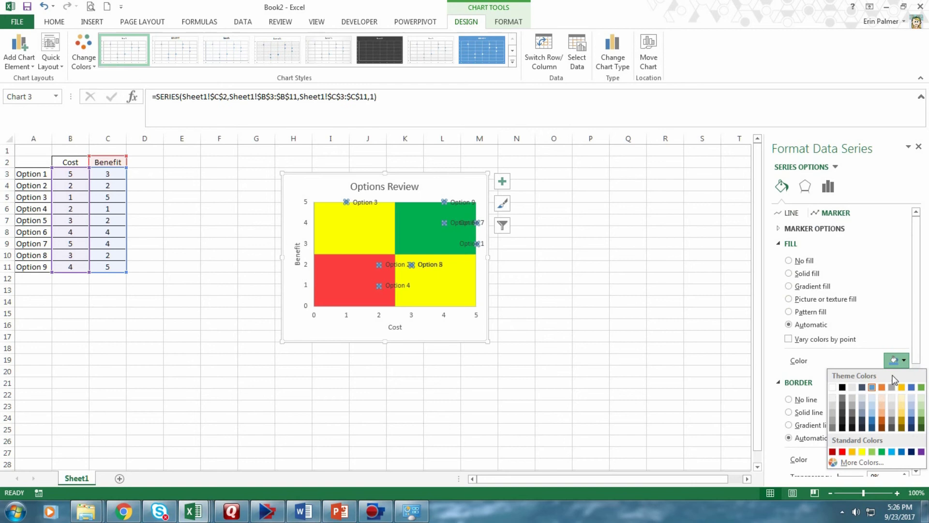
left_click(912, 452)
left_click(502, 281)
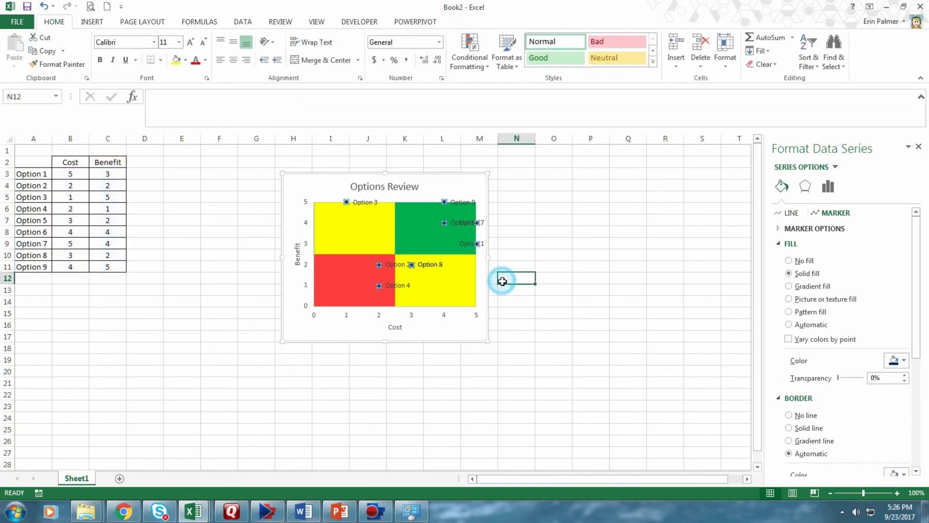
left_click(529, 267)
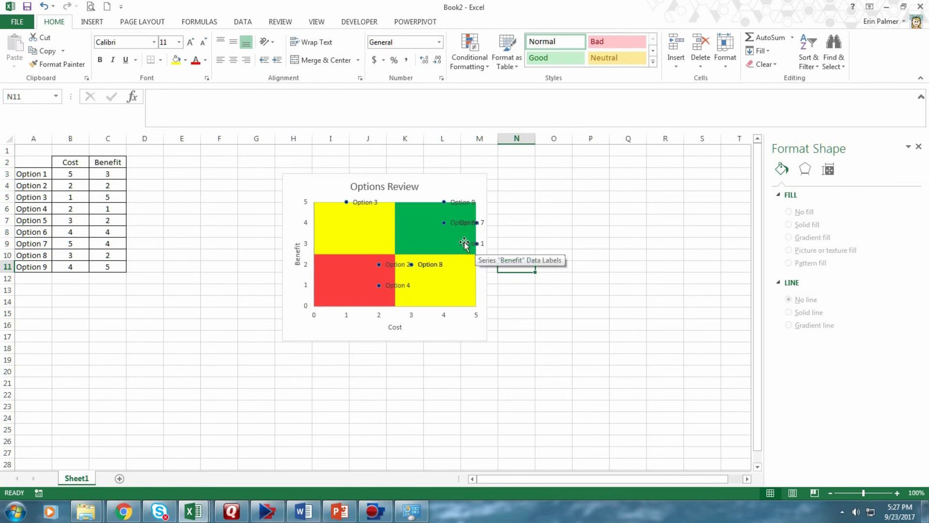
Set the Cost axis to show values in reverse order, running 5 down to 0.
left_click(409, 317)
right_click(409, 318)
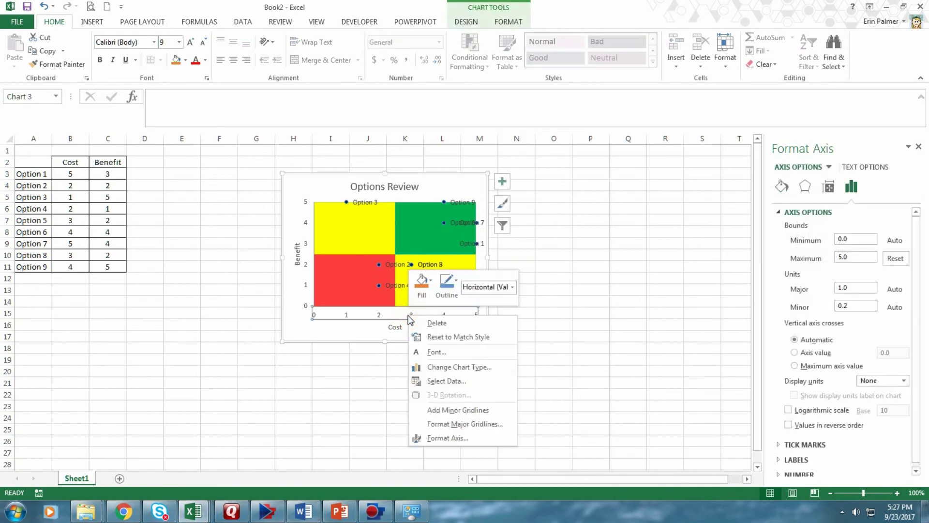
left_click(452, 438)
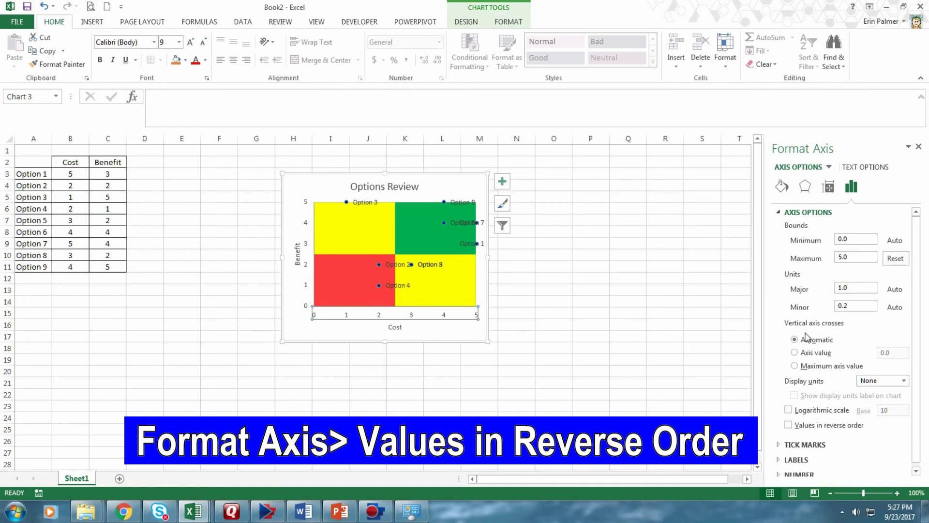
left_click(788, 426)
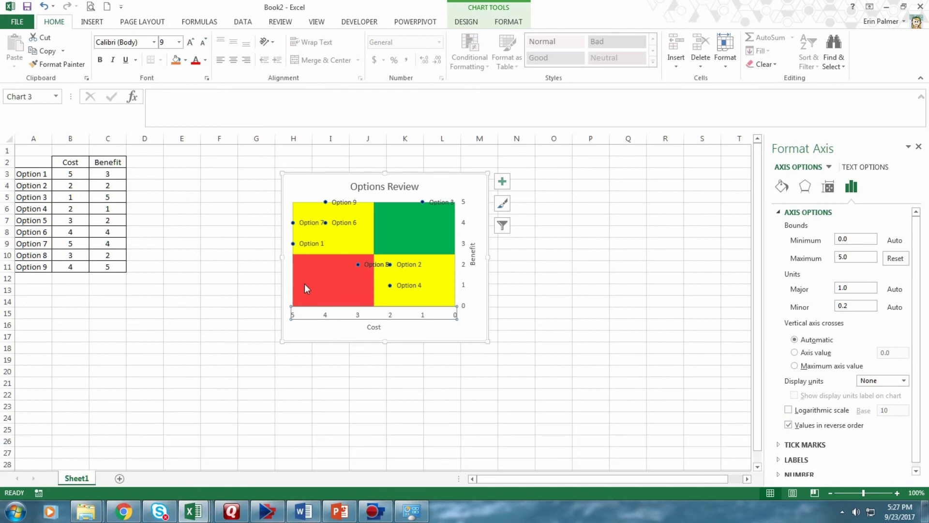
Drag the Option 8 and Option 5 labels apart so they no longer overlap.
left_click(374, 266)
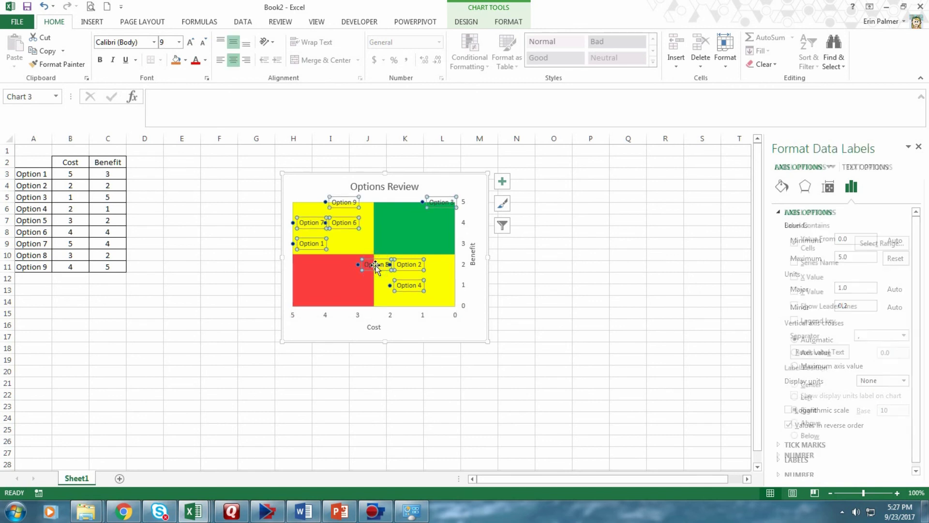
left_click_drag(374, 265, 349, 263)
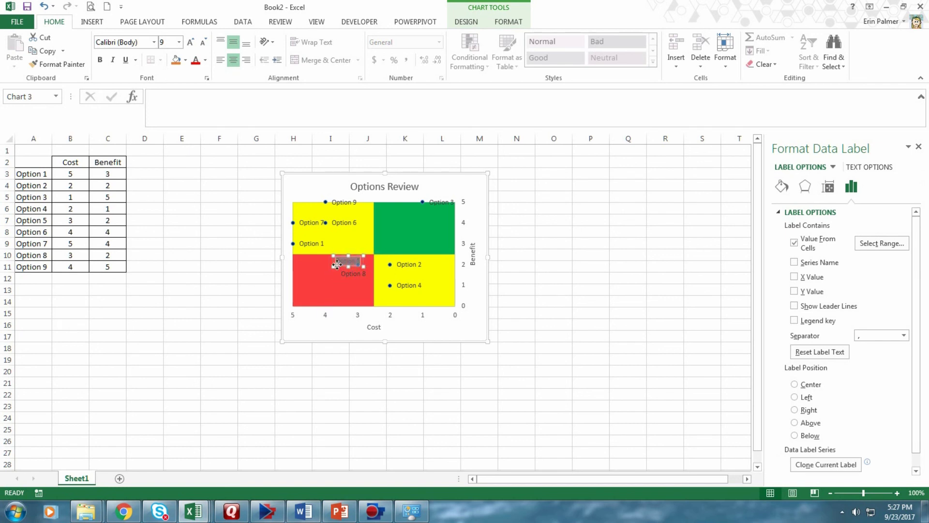
left_click_drag(337, 264, 326, 265)
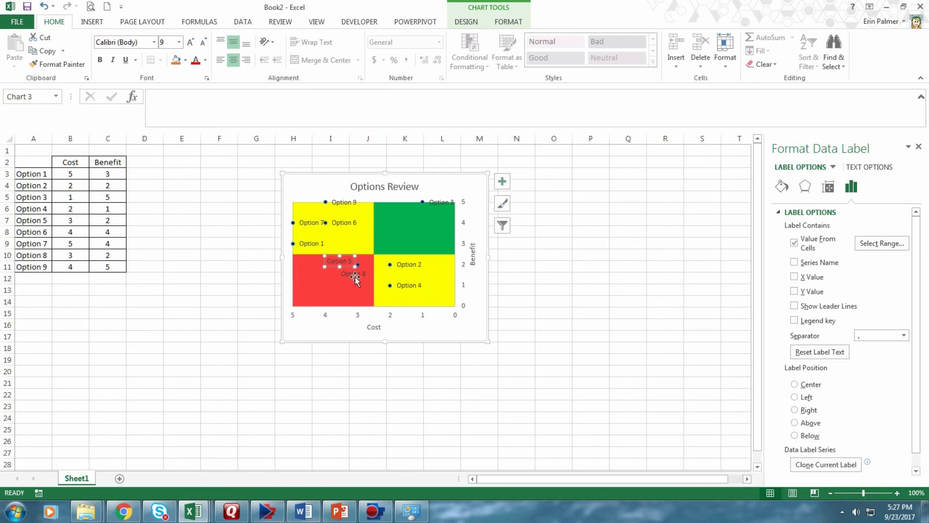
Change the Option 8 and Option 5 label text colour to white.
left_click(354, 274)
left_click(782, 187)
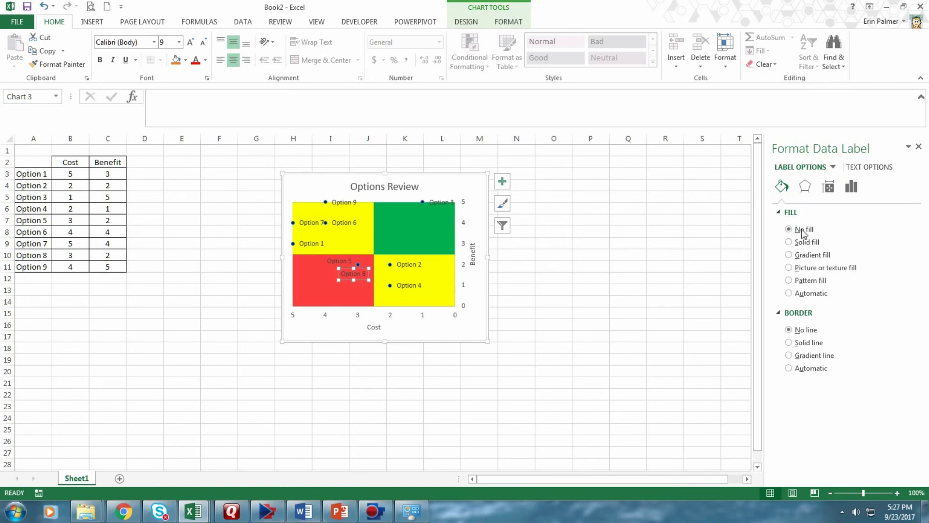
left_click(867, 167)
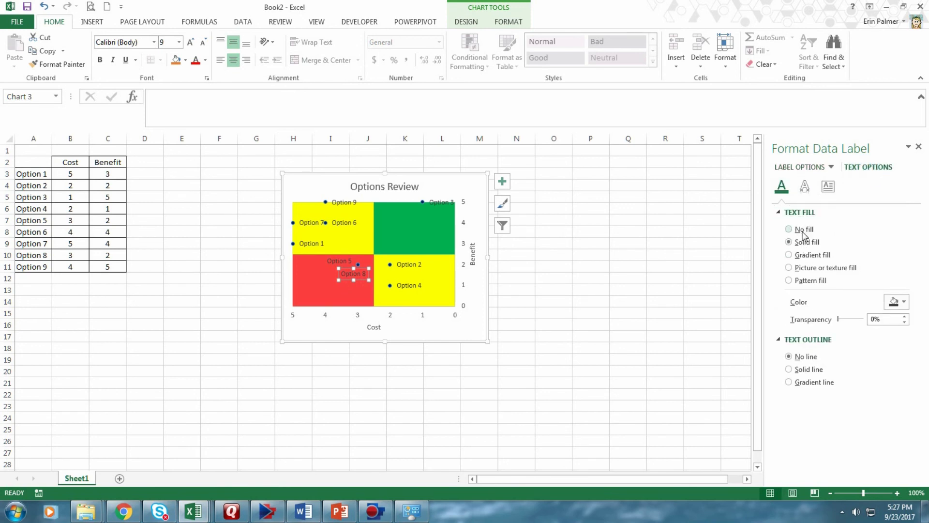
left_click(906, 302)
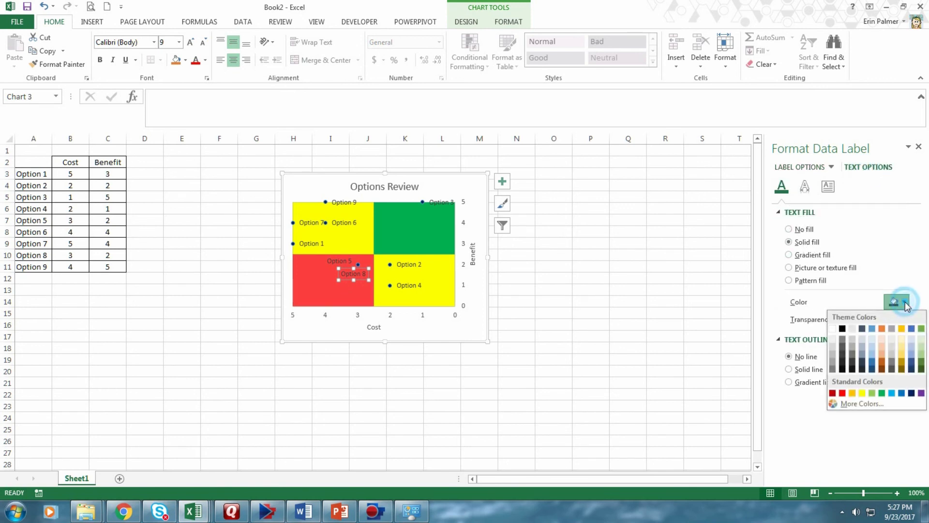
left_click(832, 325)
left_click(340, 261)
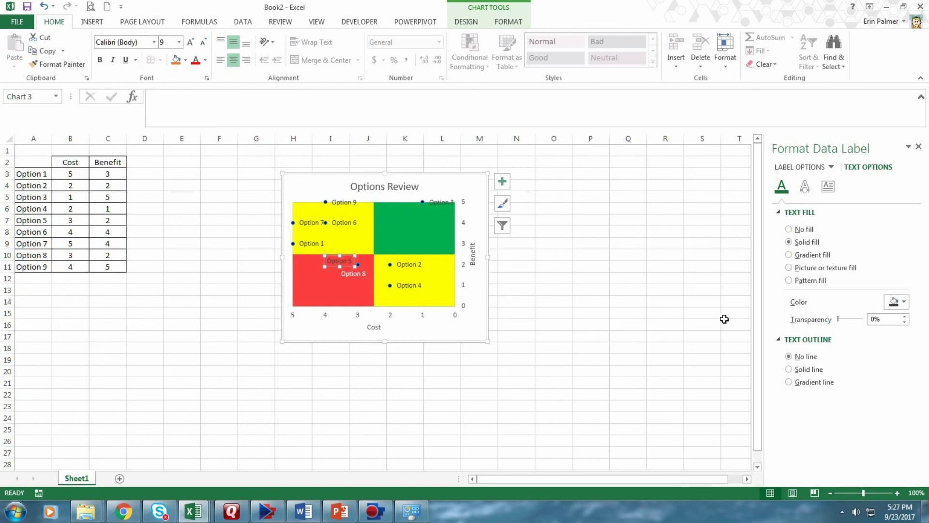
left_click(904, 302)
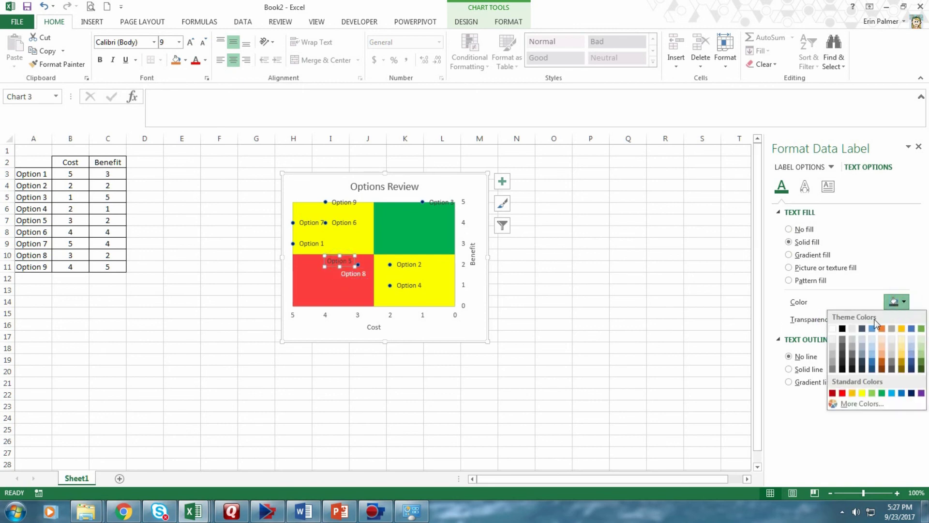
left_click(833, 329)
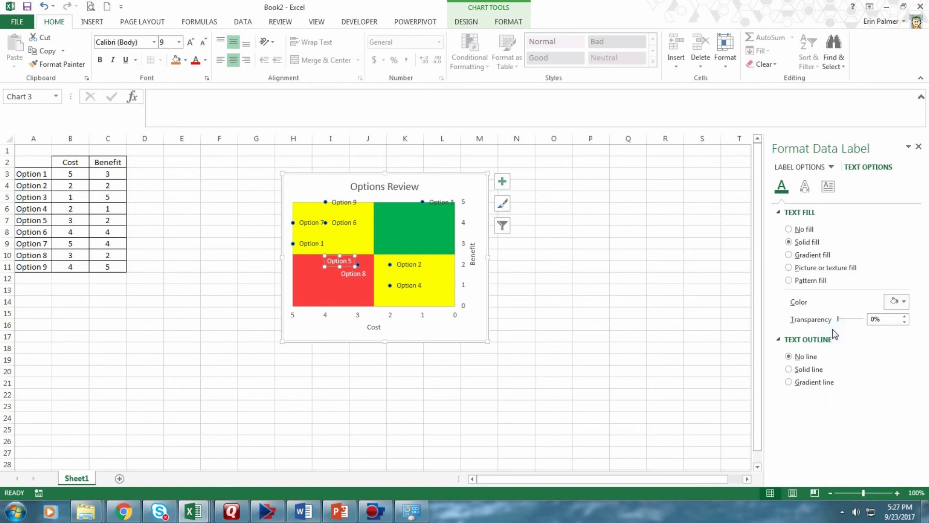
Drag the Option 3 label down beneath its point into the green quadrant.
left_click(406, 362)
left_click(444, 203)
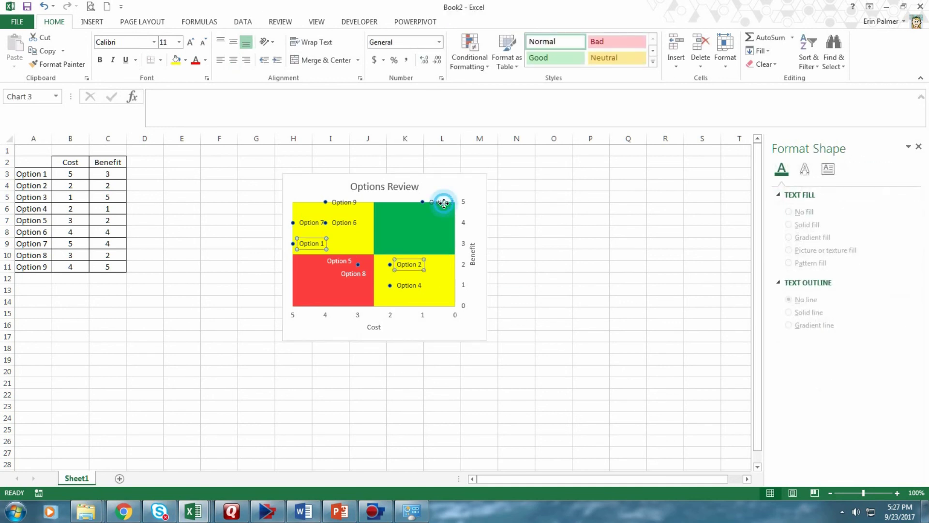
left_click_drag(443, 203, 426, 215)
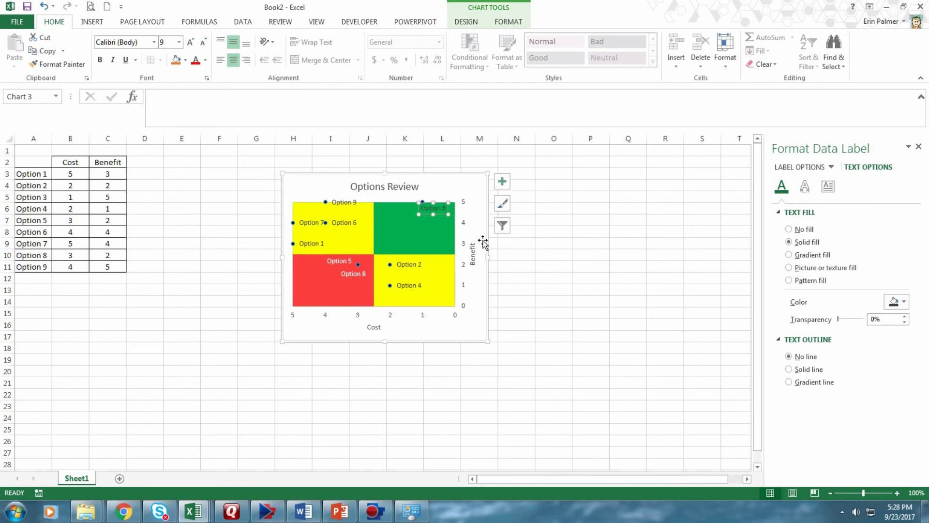
left_click(448, 188)
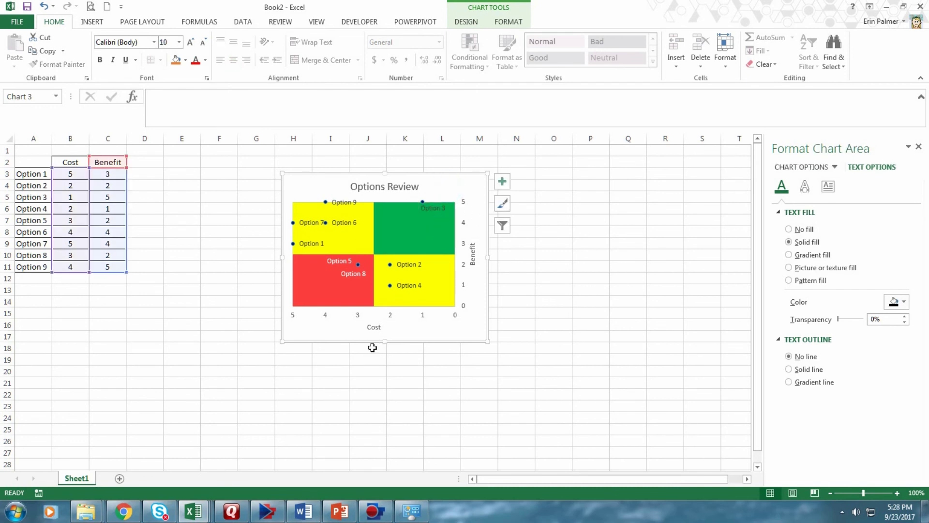